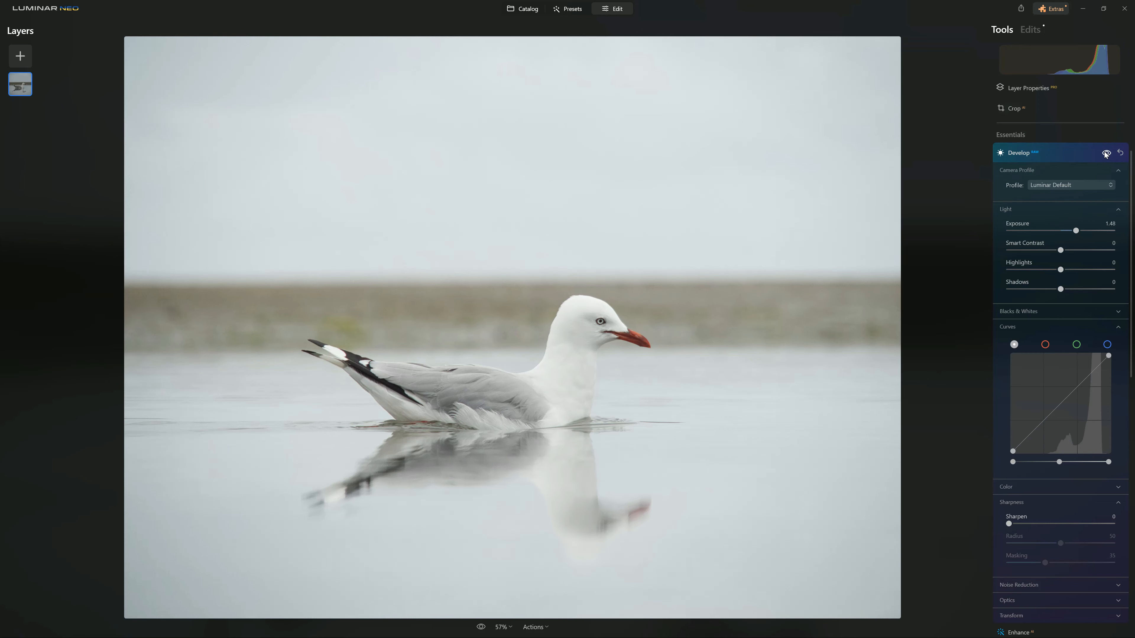
- Compare the seagull photo with and without the Develop adjustments
{"action": "left_click", "coordinate": [1105, 154]}
{"action": "left_click", "coordinate": [1105, 154]}
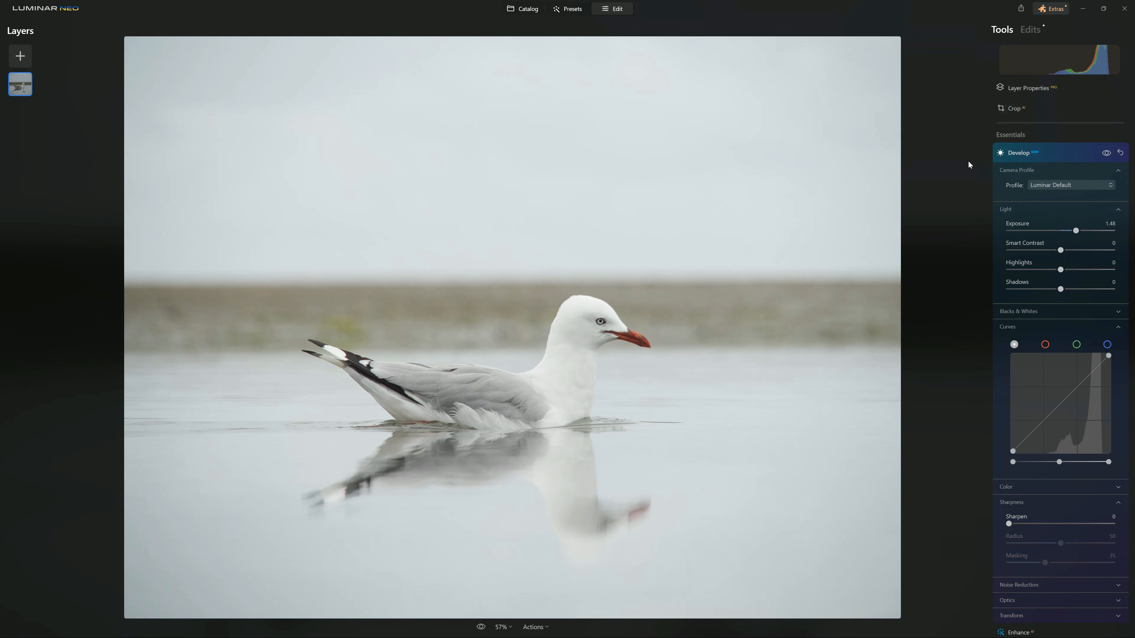
{"action": "left_click", "coordinate": [1106, 154]}
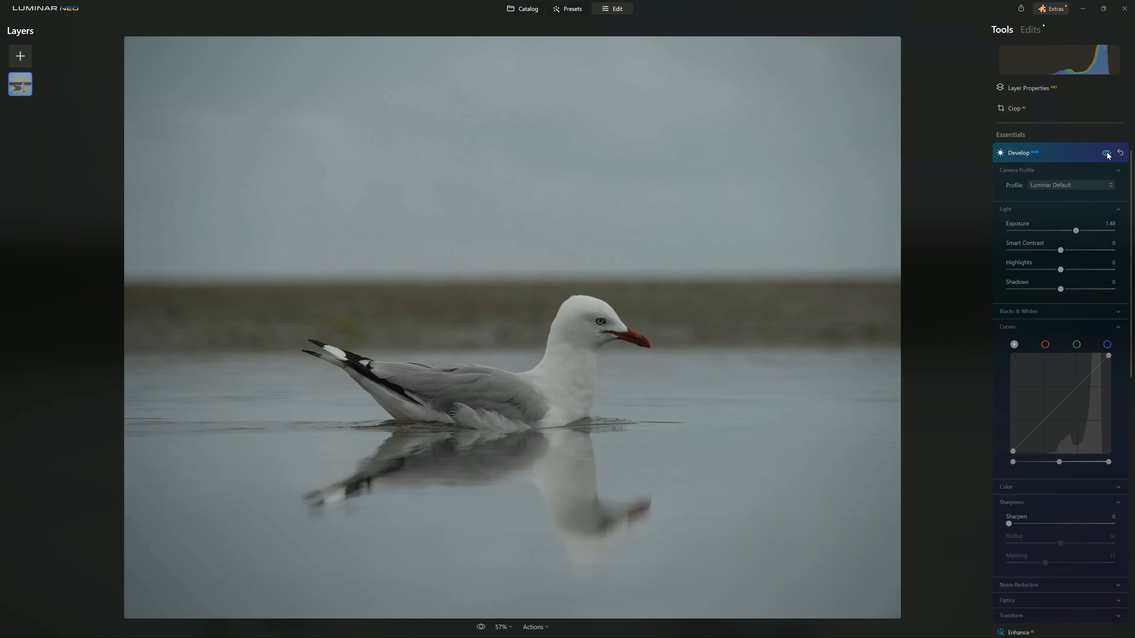
{"action": "left_click", "coordinate": [1106, 154]}
{"action": "left_click", "coordinate": [1106, 153]}
{"action": "left_click", "coordinate": [1106, 154]}
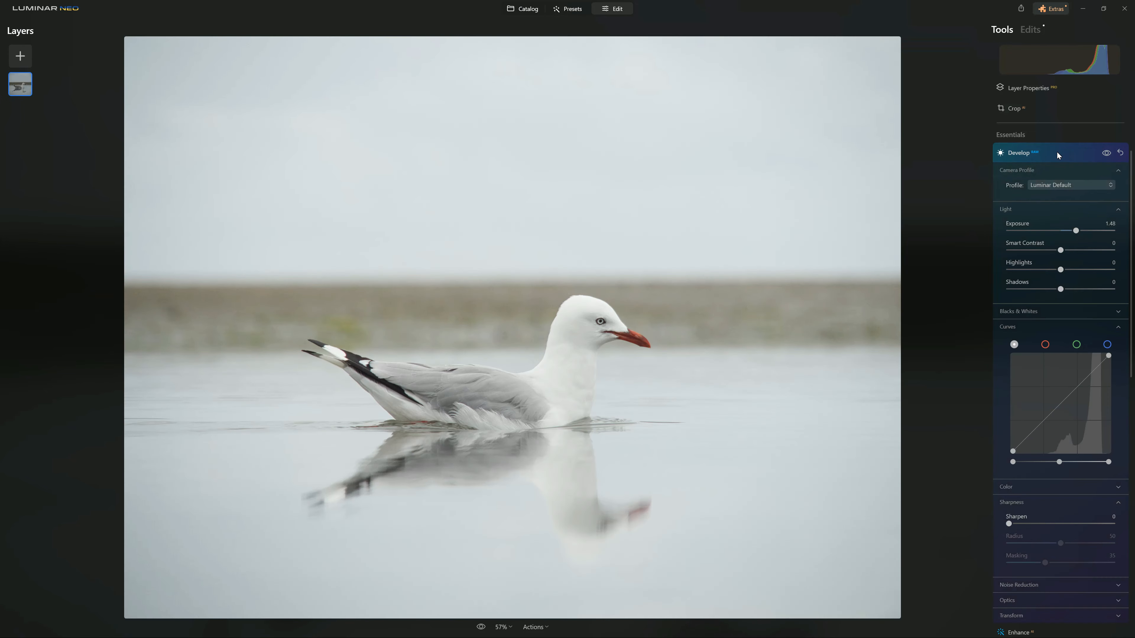
- Enhance the photo with Accent at 67 and Sky Enhancer at 20
{"action": "left_click", "coordinate": [1057, 154]}
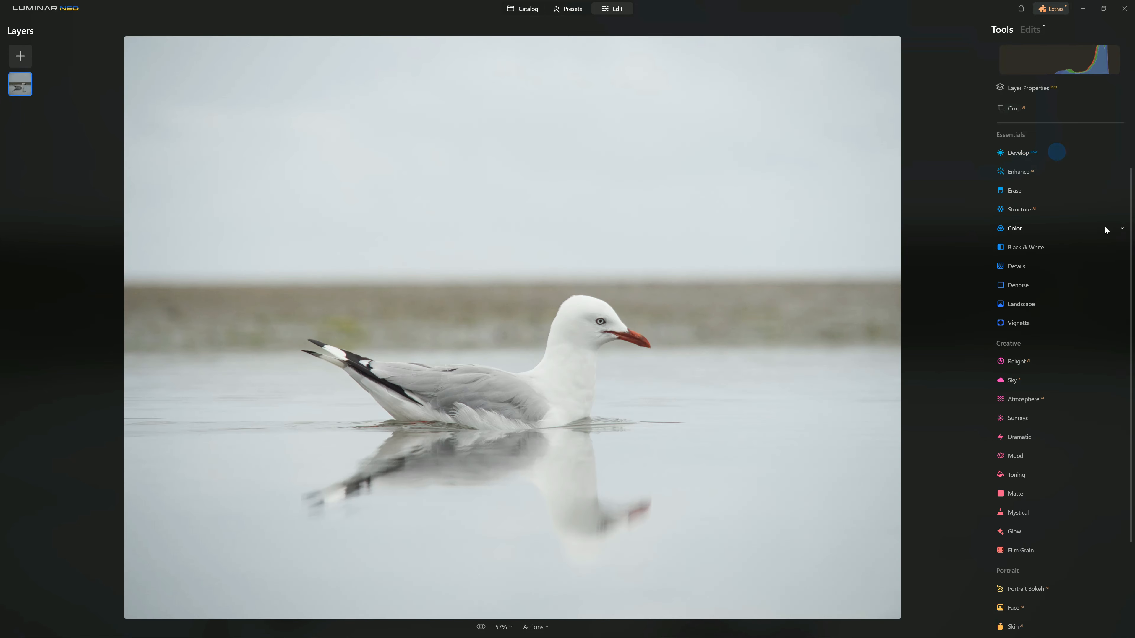
{"action": "left_click", "coordinate": [1013, 170]}
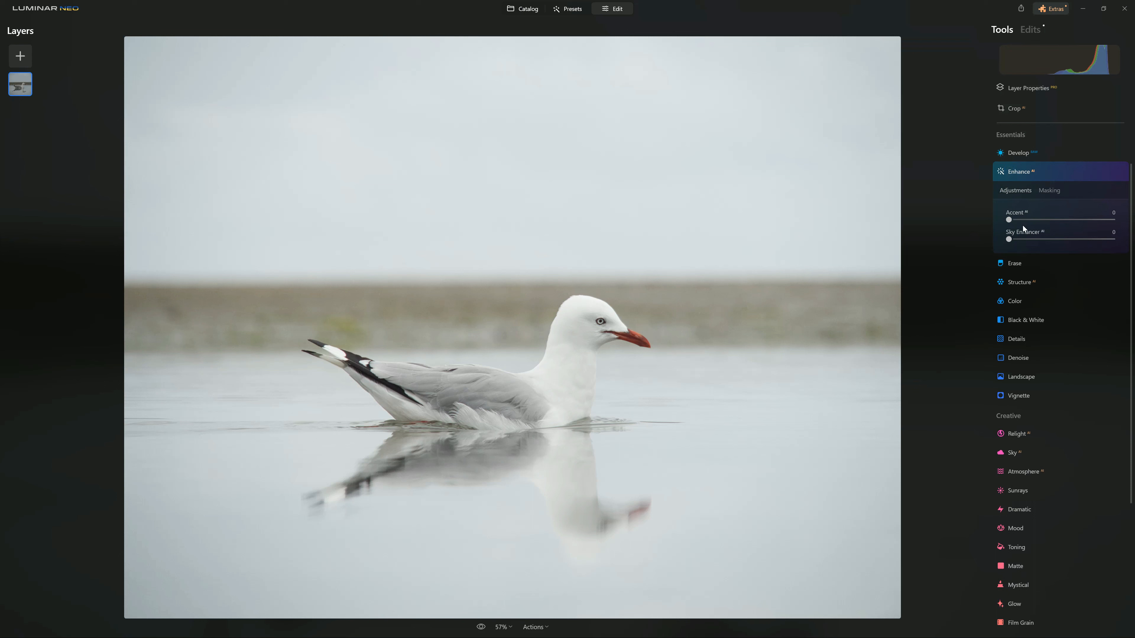
{"action": "left_click_drag", "start_coordinate": [1009, 218], "coordinate": [1013, 219]}
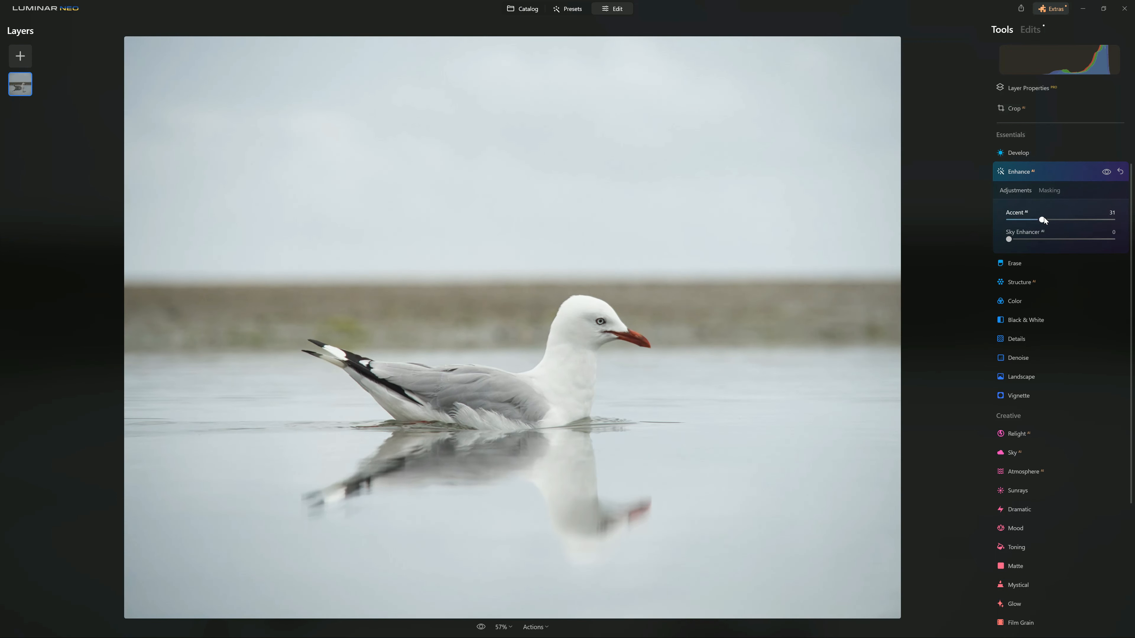
{"action": "left_click_drag", "start_coordinate": [1054, 221], "coordinate": [1079, 223]}
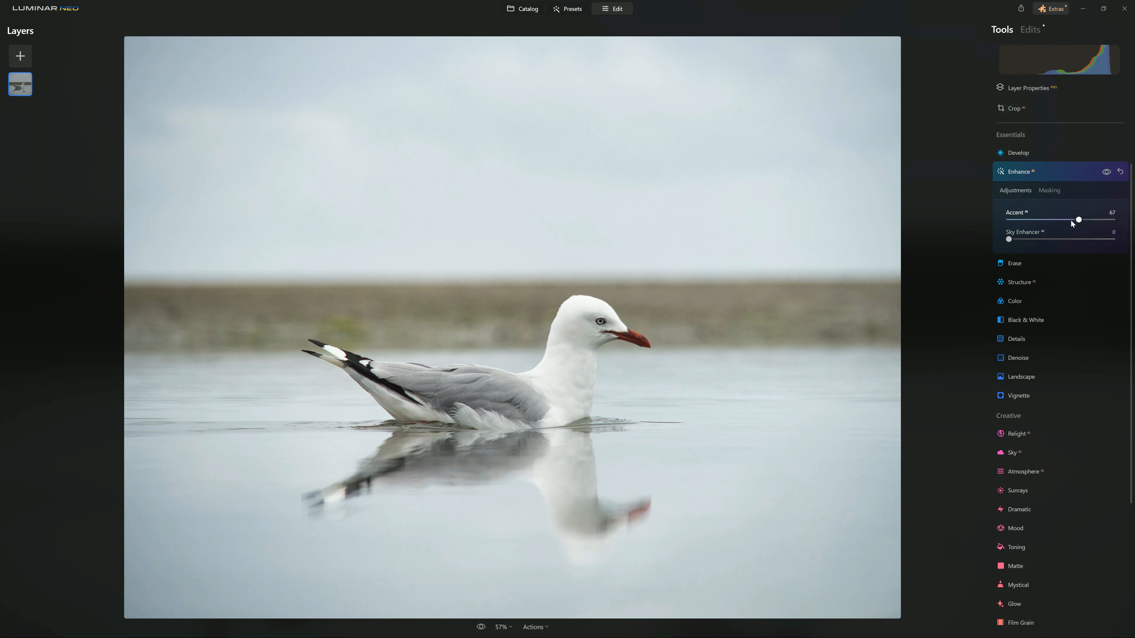
{"action": "mouse_move", "coordinate": [1009, 240]}
{"action": "left_mouse_down"}
{"action": "mouse_move", "coordinate": [1053, 241]}
{"action": "mouse_move", "coordinate": [1031, 243]}
{"action": "left_mouse_up"}
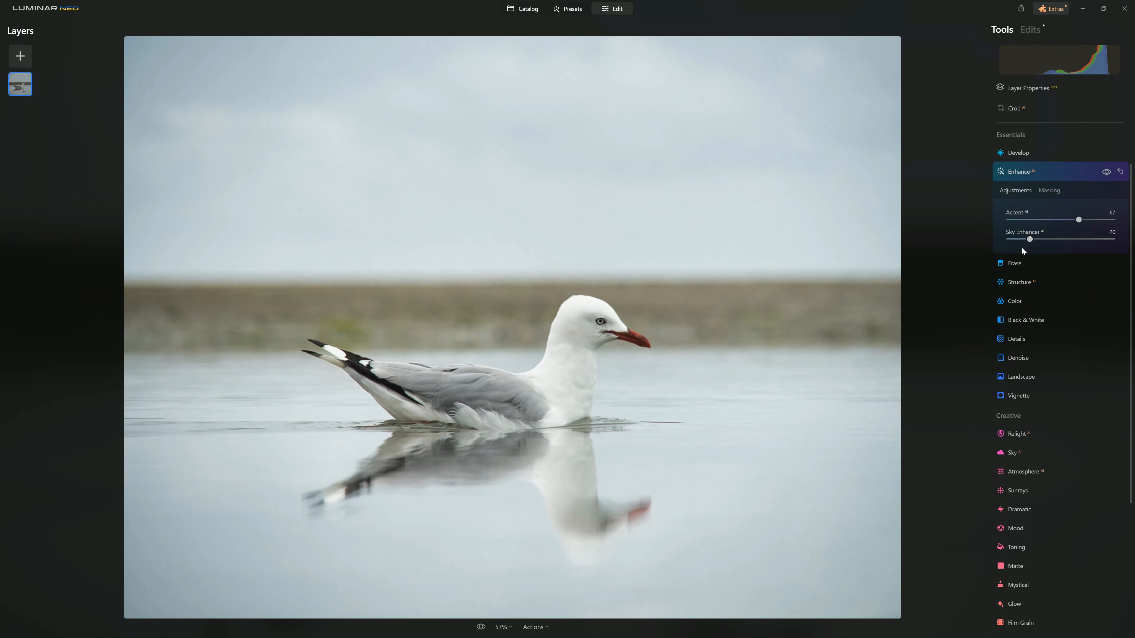
- Try the extremes of the Structure amount on the photo, then settle on 23
{"action": "left_click", "coordinate": [1015, 284]}
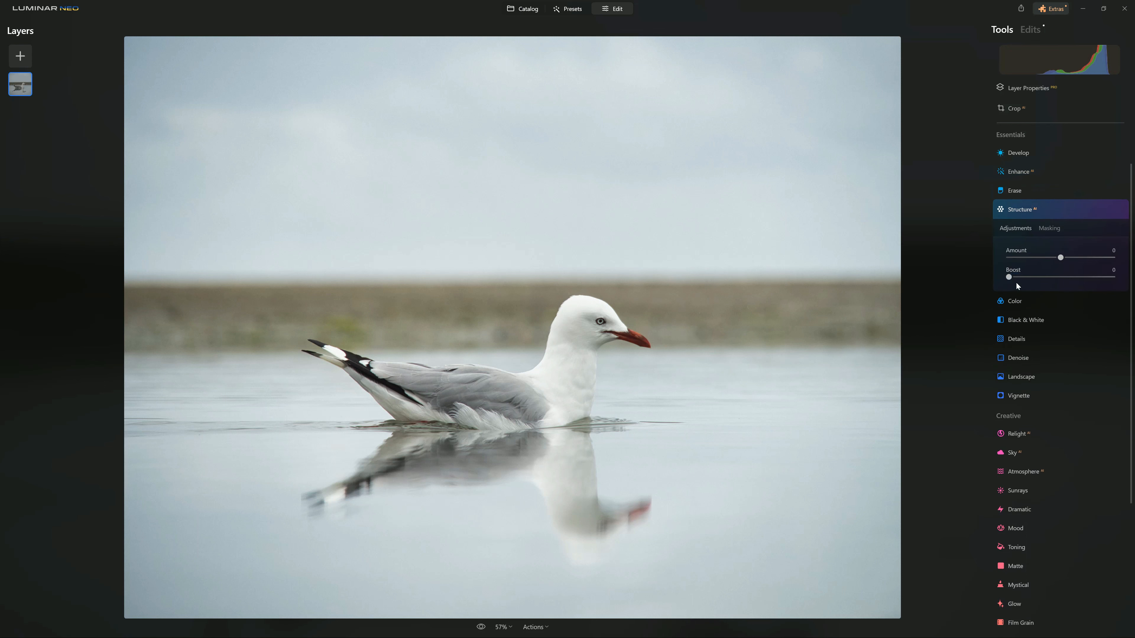
{"action": "left_click_drag", "start_coordinate": [1060, 258], "coordinate": [1131, 269]}
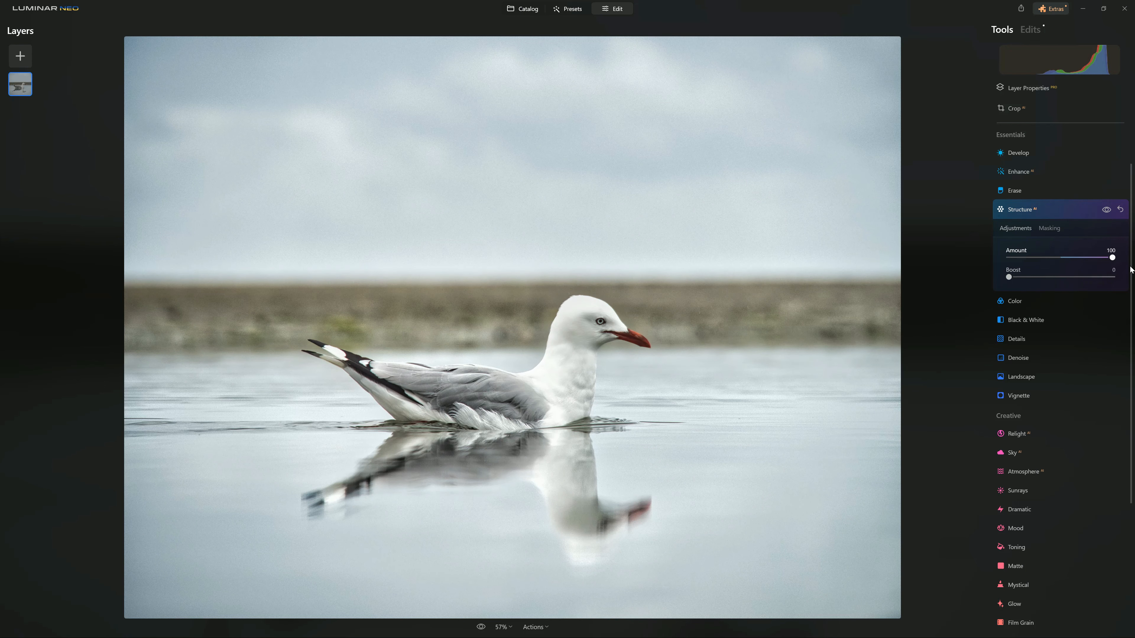
{"action": "left_click_drag", "start_coordinate": [1069, 268], "coordinate": [993, 260]}
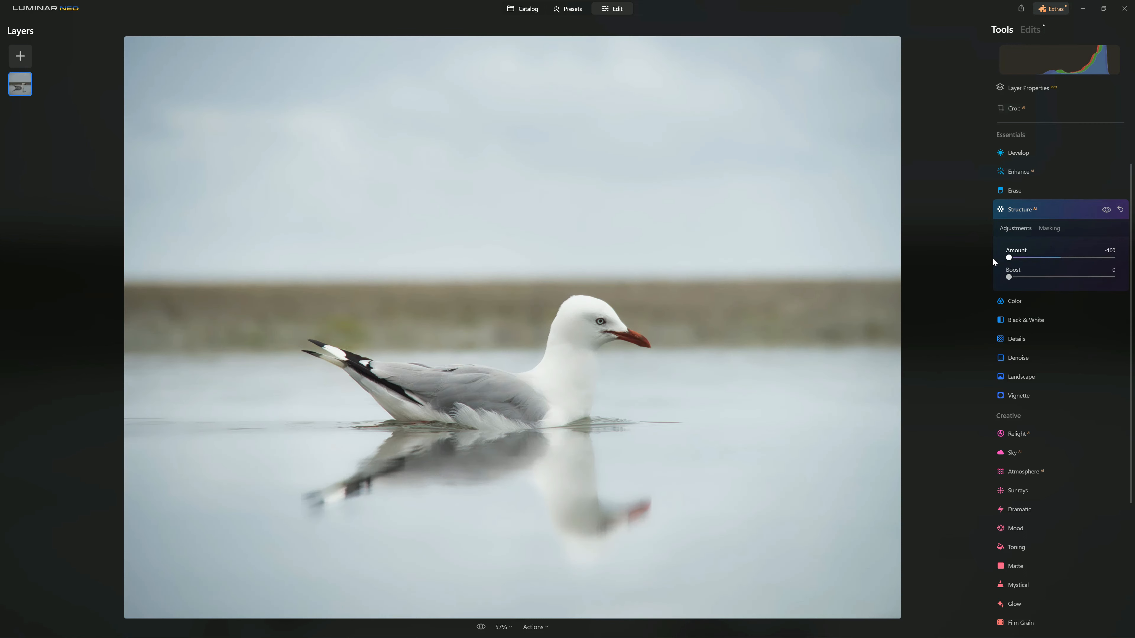
{"action": "left_click_drag", "start_coordinate": [1064, 265], "coordinate": [1072, 265]}
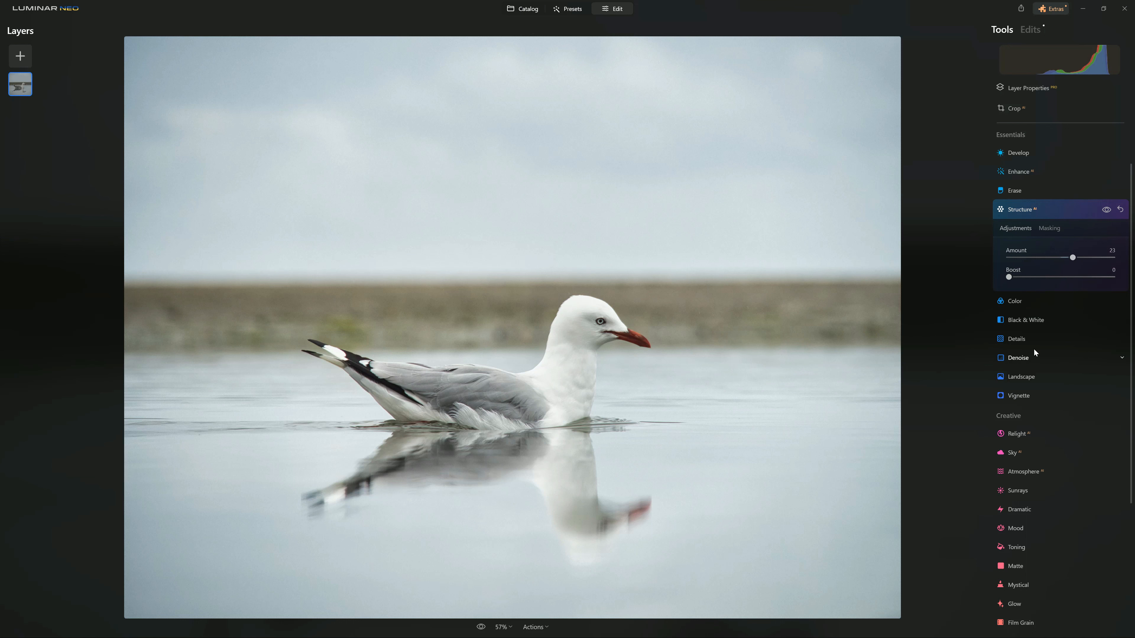
- Lower the photo's overall color Saturation to -50 and compare it with and without the Color adjustment
{"action": "left_click", "coordinate": [1014, 303]}
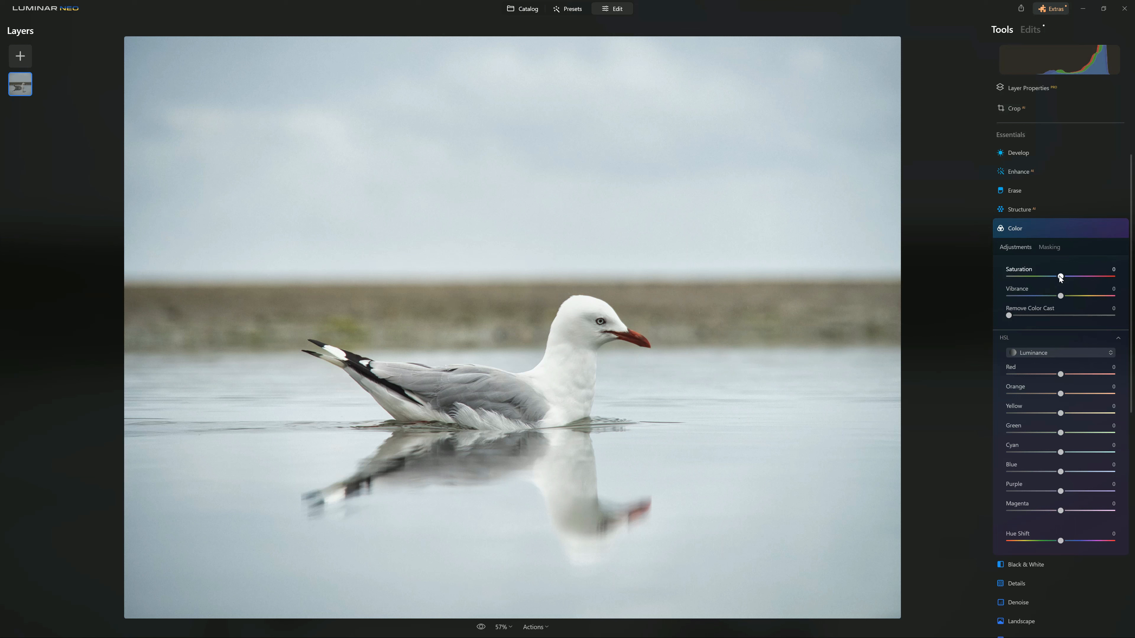
{"action": "left_click_drag", "start_coordinate": [1061, 278], "coordinate": [1036, 281]}
{"action": "left_click_drag", "start_coordinate": [1037, 280], "coordinate": [1034, 282]}
{"action": "left_click", "coordinate": [1106, 228]}
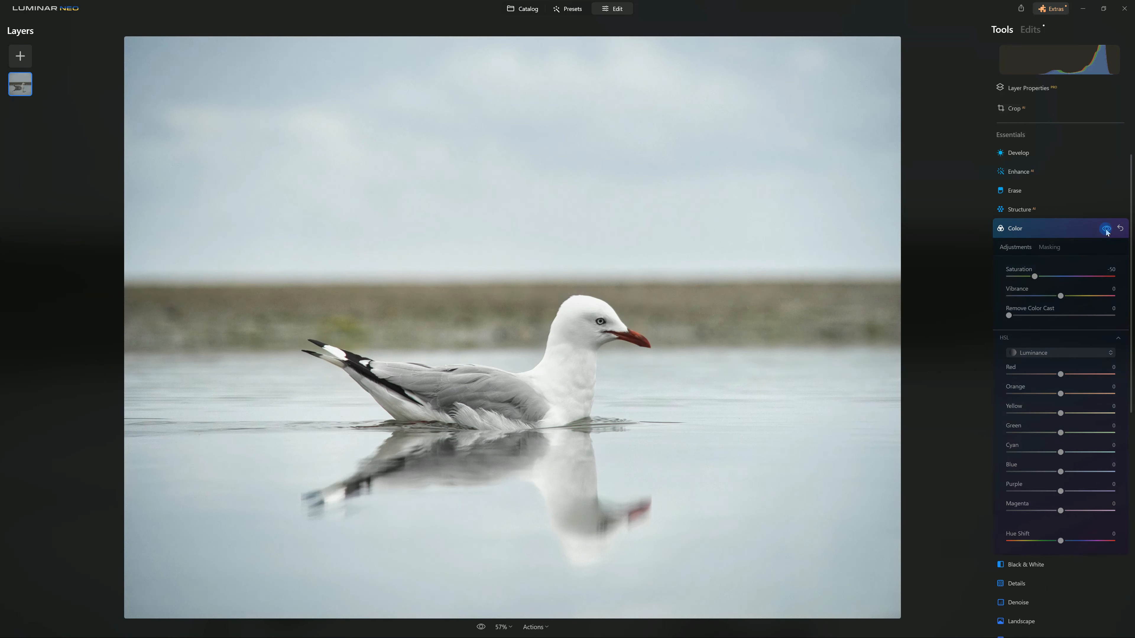
{"action": "left_click", "coordinate": [1106, 229]}
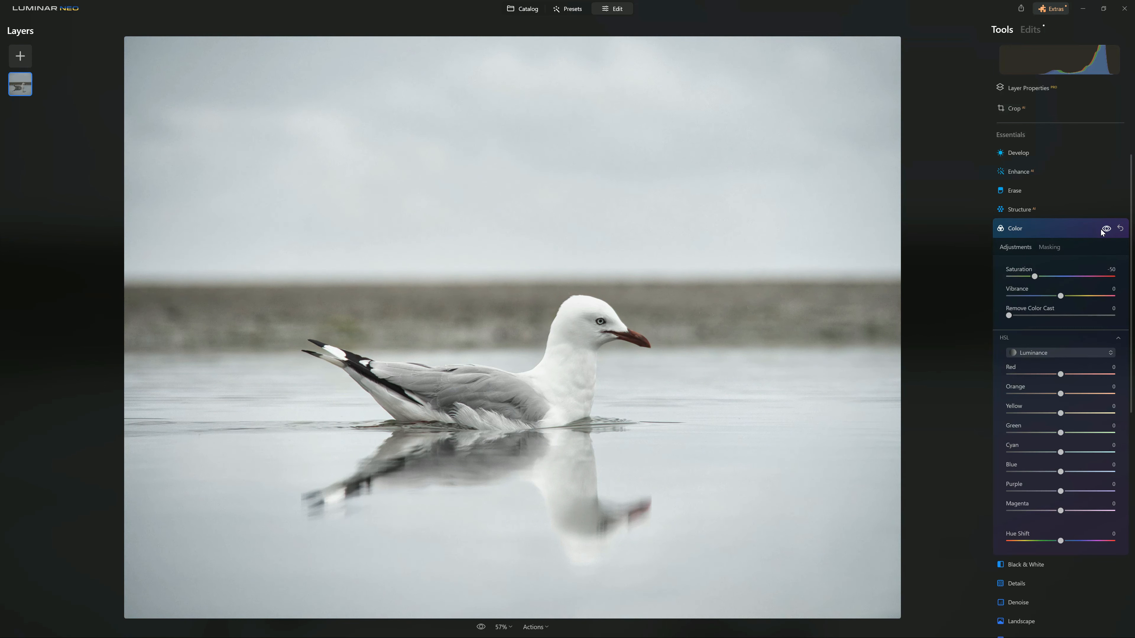
{"action": "left_click", "coordinate": [1105, 228]}
{"action": "left_click", "coordinate": [1105, 229]}
{"action": "left_click", "coordinate": [1105, 229]}
{"action": "left_click", "coordinate": [1105, 229]}
- Add Fog atmosphere to the photo with Amount 63 and Depth 69, and compare it with and without the effect
{"action": "scroll", "coordinate": [1078, 300], "scroll_direction": "down", "scroll_amount": 3}
{"action": "scroll", "coordinate": [1080, 301], "scroll_direction": "down", "scroll_amount": 5}
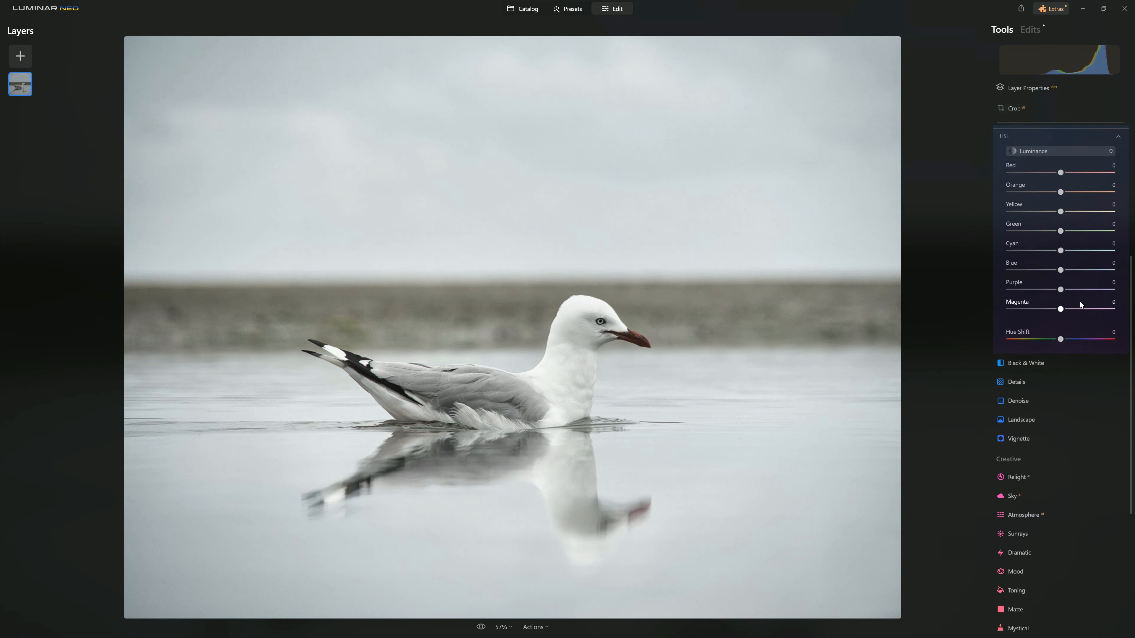
{"action": "scroll", "coordinate": [1079, 301], "scroll_direction": "down", "scroll_amount": 5}
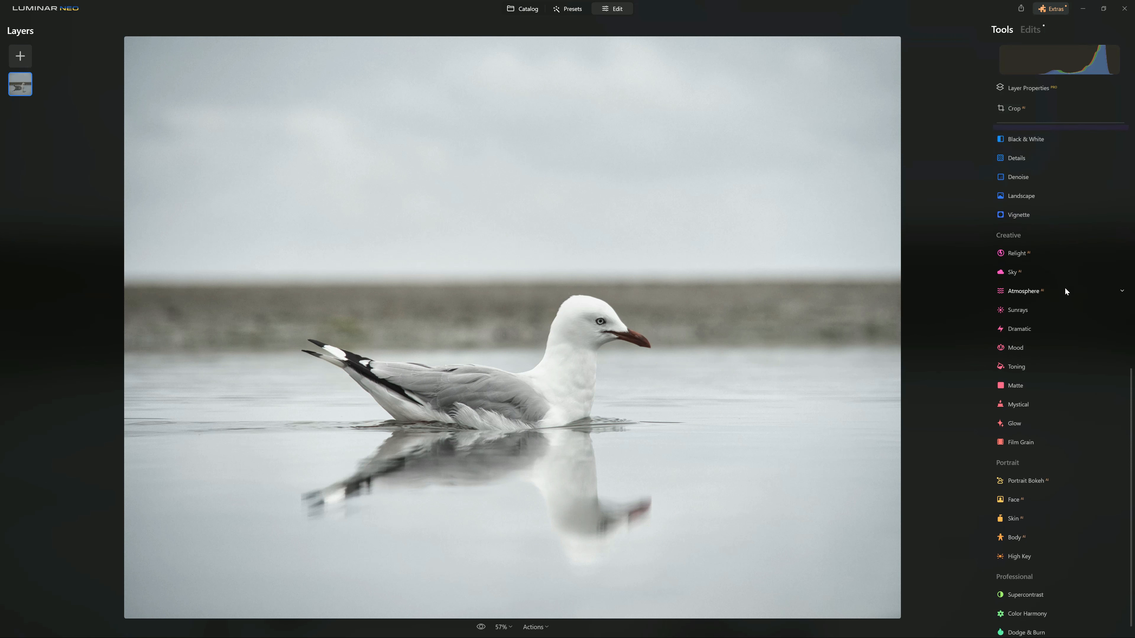
{"action": "left_click", "coordinate": [1032, 291]}
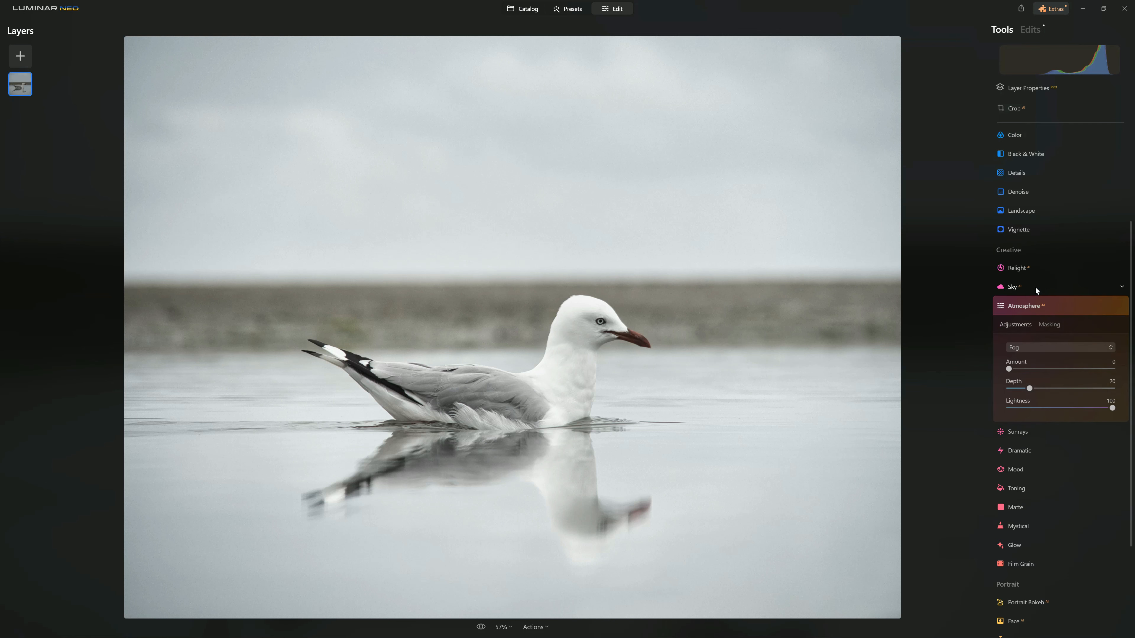
{"action": "left_click", "coordinate": [1041, 346]}
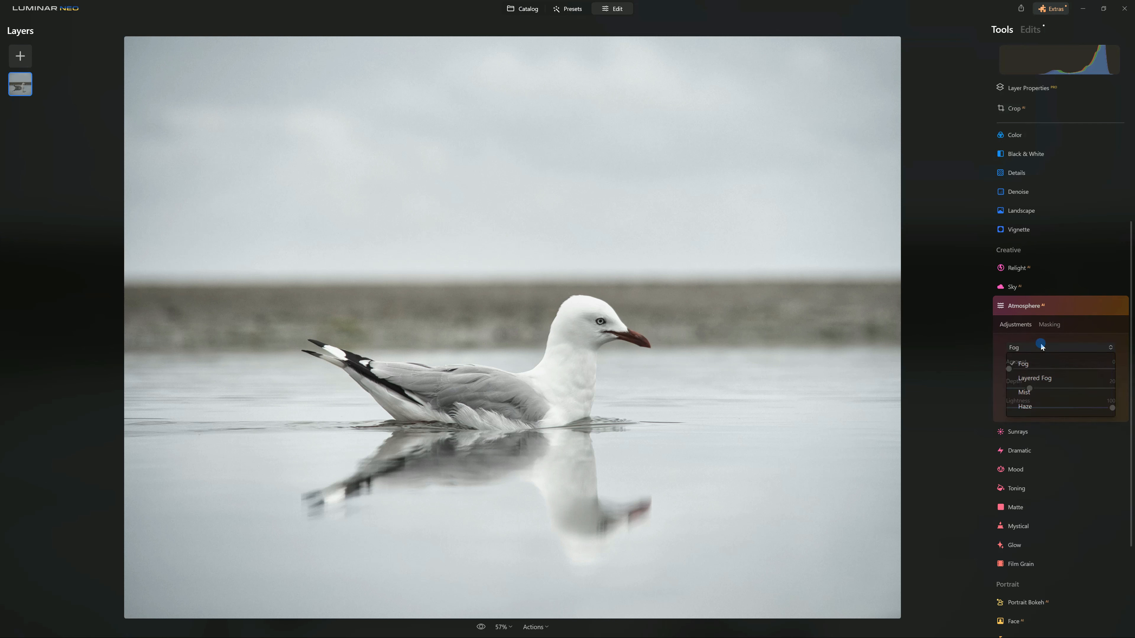
{"action": "left_click", "coordinate": [1039, 347]}
{"action": "left_click_drag", "start_coordinate": [1023, 369], "coordinate": [1048, 368]}
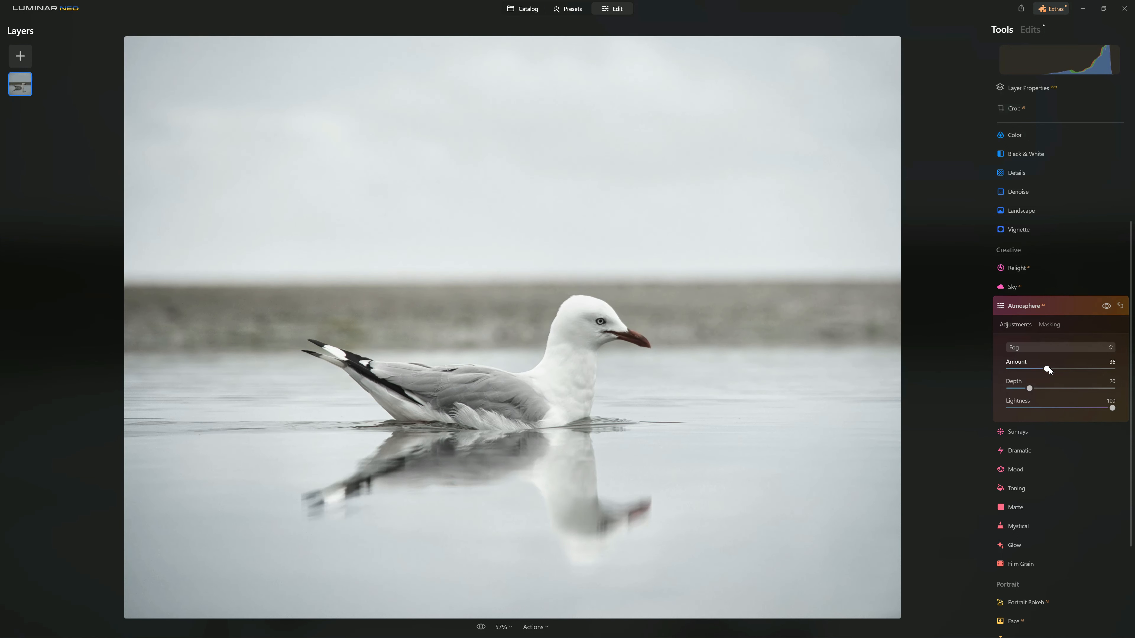
{"action": "left_click_drag", "start_coordinate": [1049, 368], "coordinate": [1072, 386]}
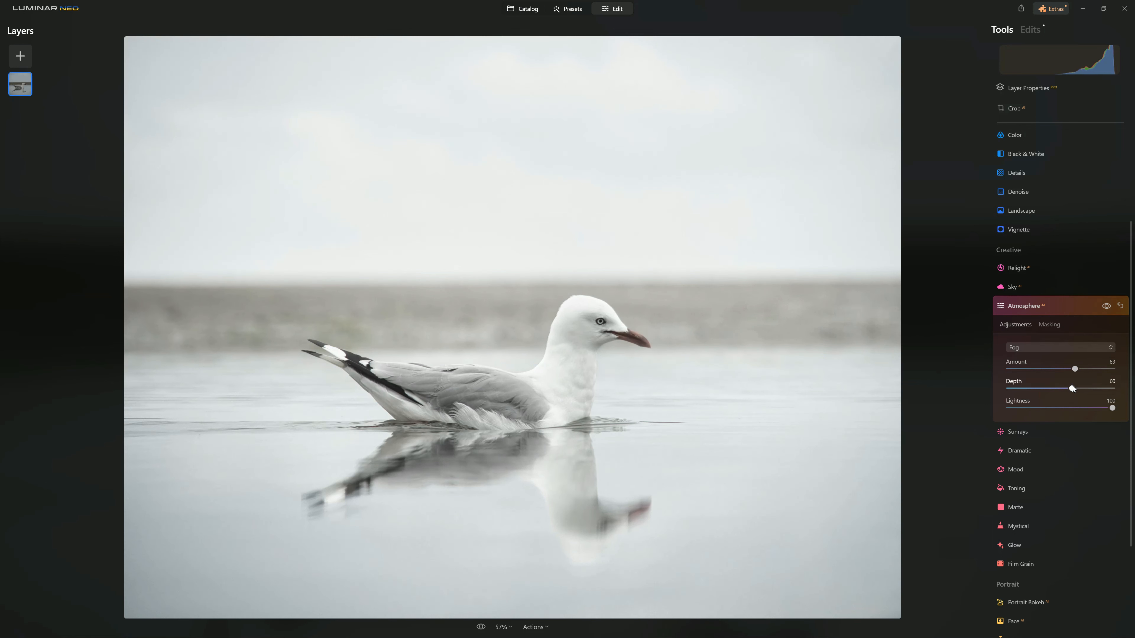
{"action": "left_click", "coordinate": [1076, 387]}
{"action": "left_click_drag", "start_coordinate": [1075, 387], "coordinate": [1080, 389]}
{"action": "left_click", "coordinate": [1106, 306]}
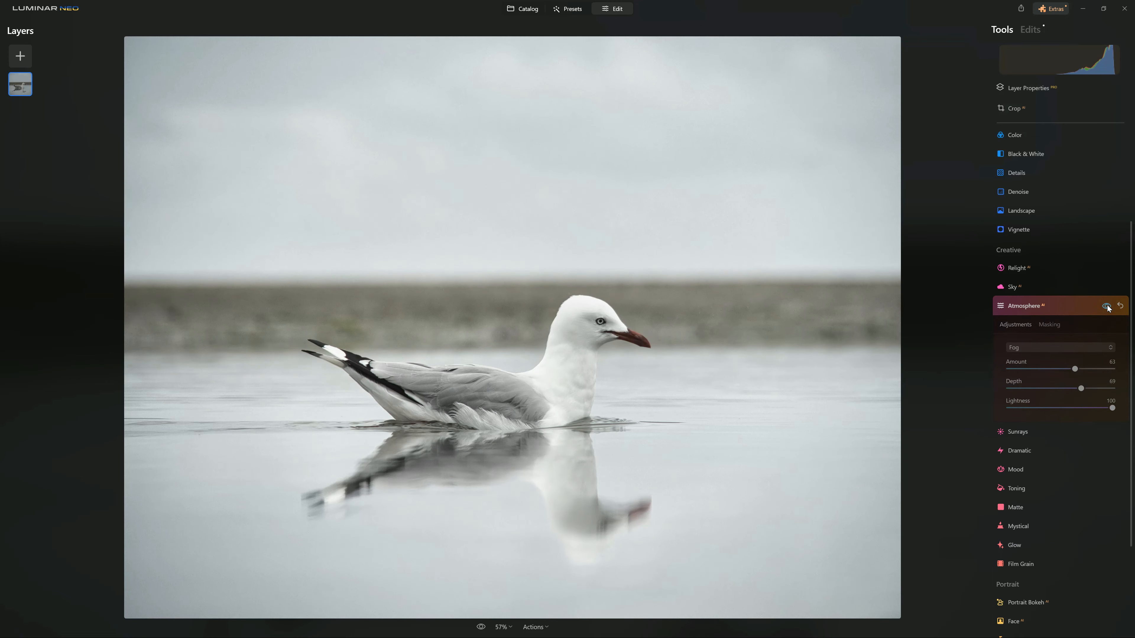
{"action": "left_click", "coordinate": [1107, 307]}
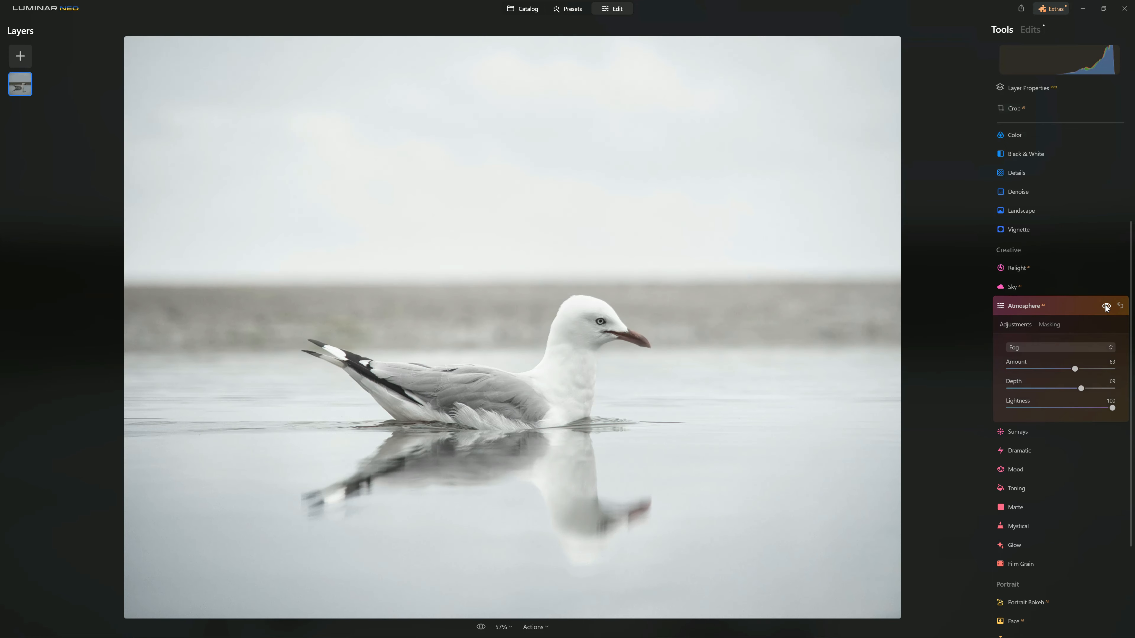
- Apply the Dramatic effect to the photo with an Amount of 13
{"action": "scroll", "coordinate": [1061, 406], "scroll_direction": "down", "scroll_amount": 2}
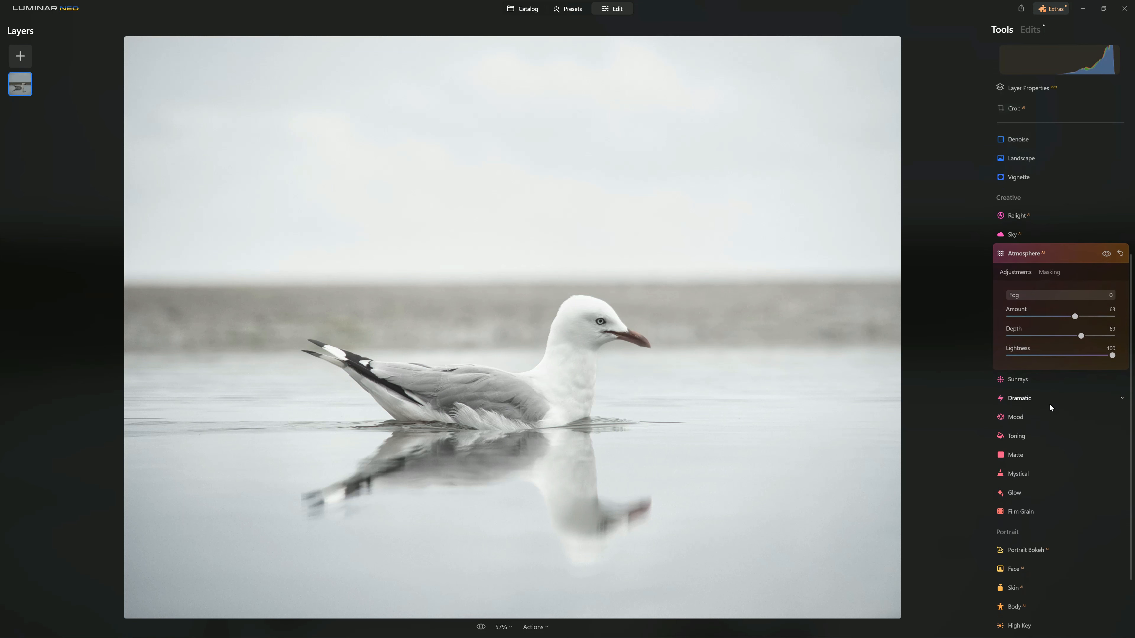
{"action": "left_click", "coordinate": [1025, 398]}
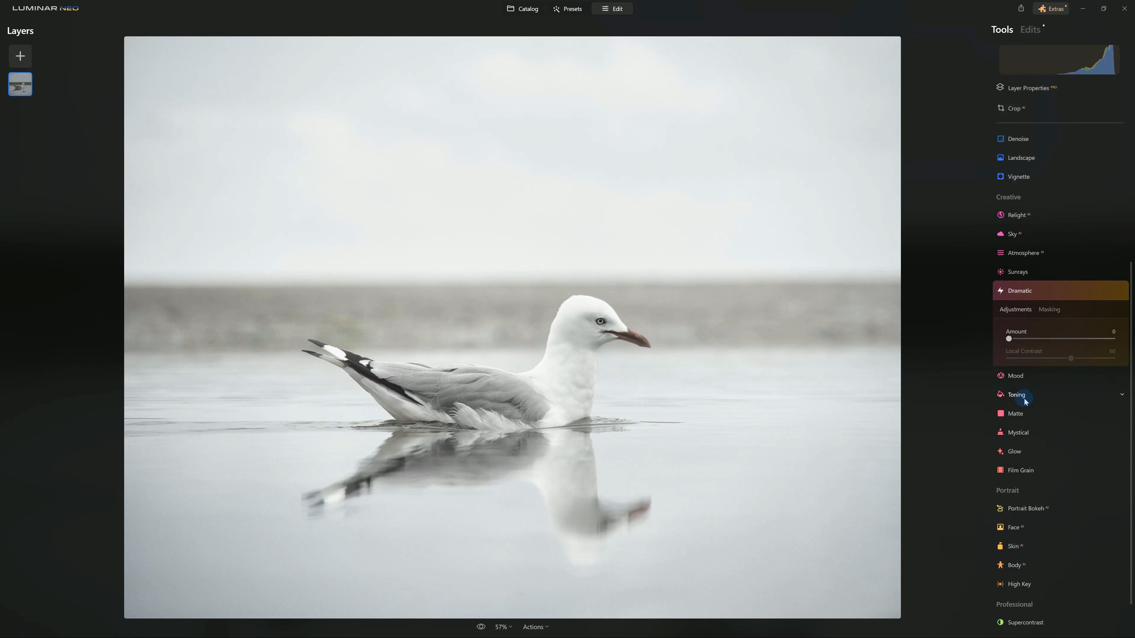
{"action": "mouse_move", "coordinate": [1009, 339]}
{"action": "left_mouse_down"}
{"action": "mouse_move", "coordinate": [1111, 339]}
{"action": "mouse_move", "coordinate": [1025, 336]}
{"action": "left_mouse_up"}
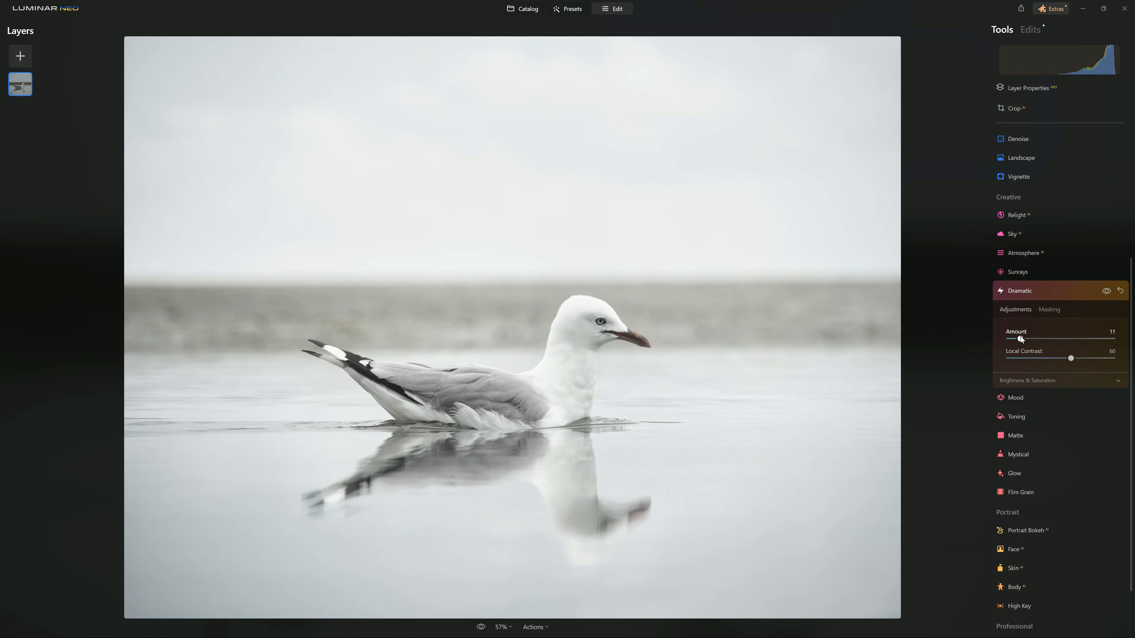
{"action": "left_click_drag", "start_coordinate": [1020, 339], "coordinate": [1023, 339]}
{"action": "scroll", "coordinate": [1036, 395], "scroll_direction": "down", "scroll_amount": 2}
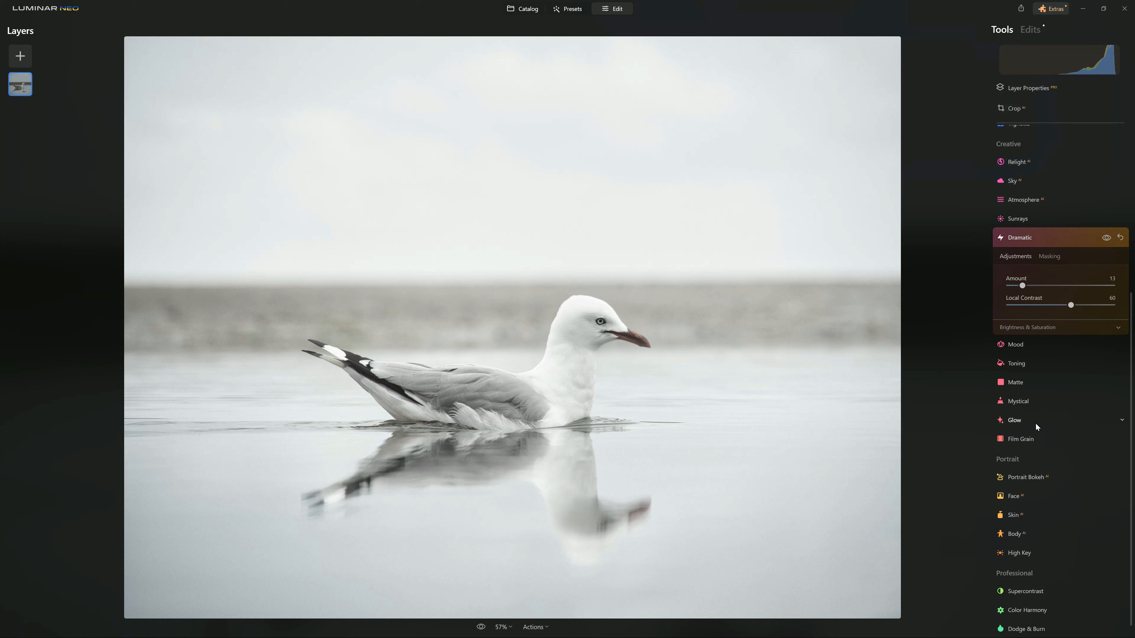
{"action": "left_click", "coordinate": [1016, 345]}
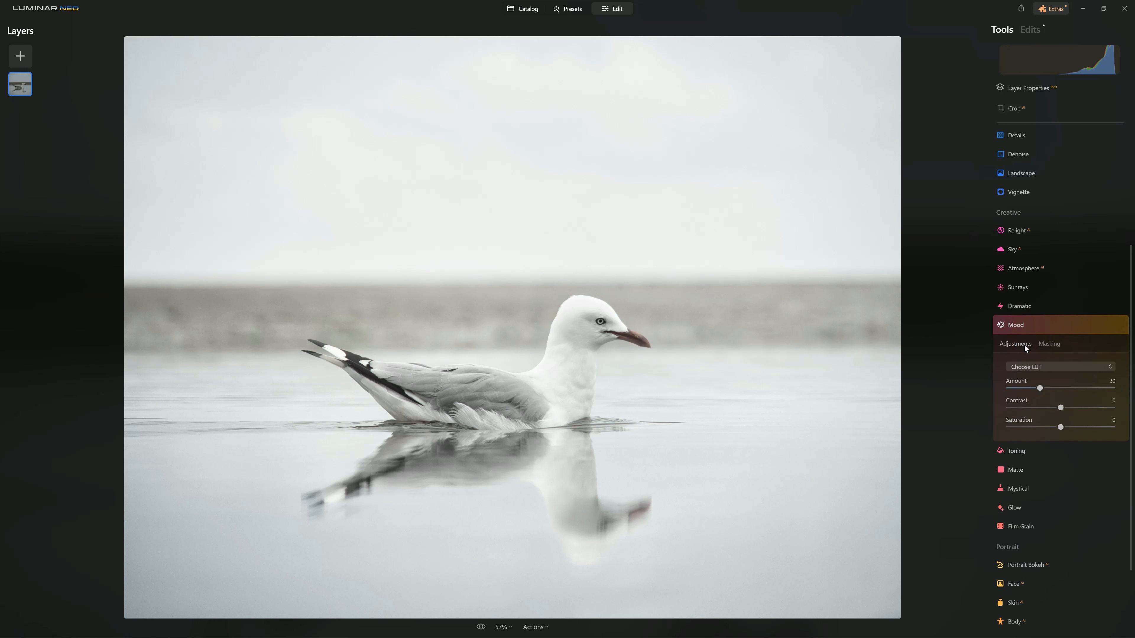
{"action": "left_click", "coordinate": [1016, 450]}
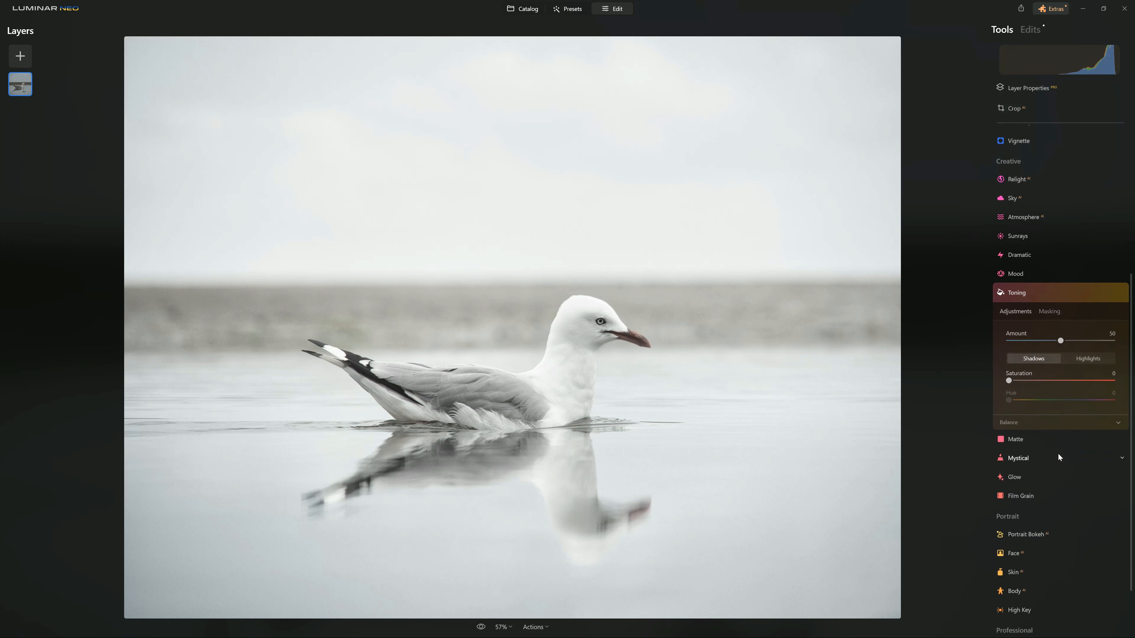
- Set Supercontrast's Highlights Contrast to 64 and compare the bird at 100% zoom with and without it
{"action": "scroll", "coordinate": [1056, 453], "scroll_direction": "down", "scroll_amount": 2}
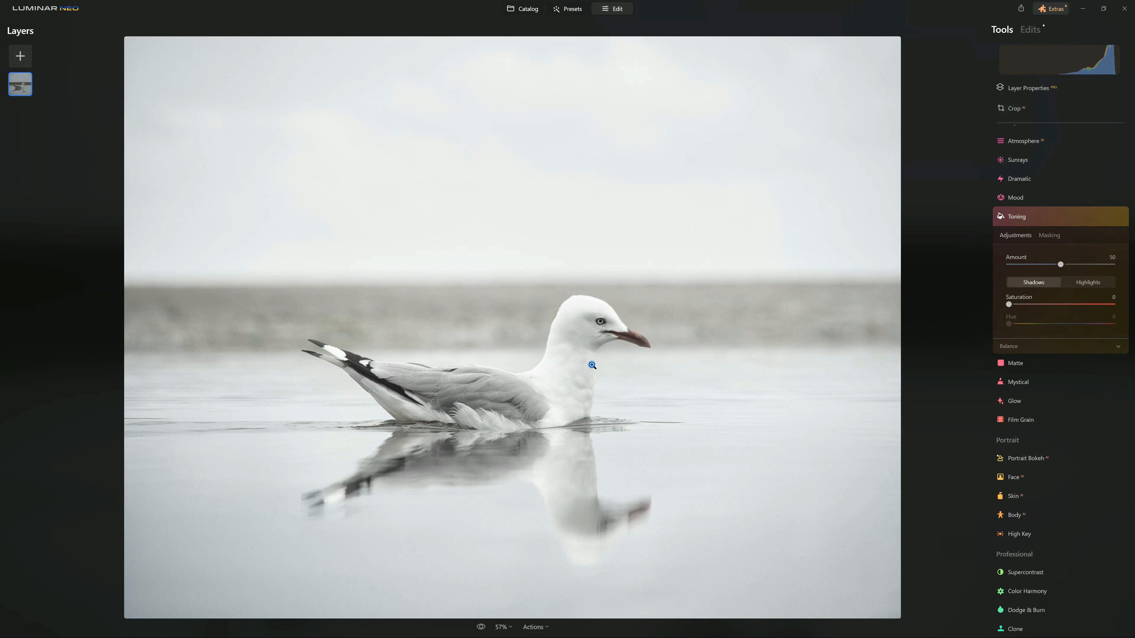
{"action": "double_click", "coordinate": [591, 364]}
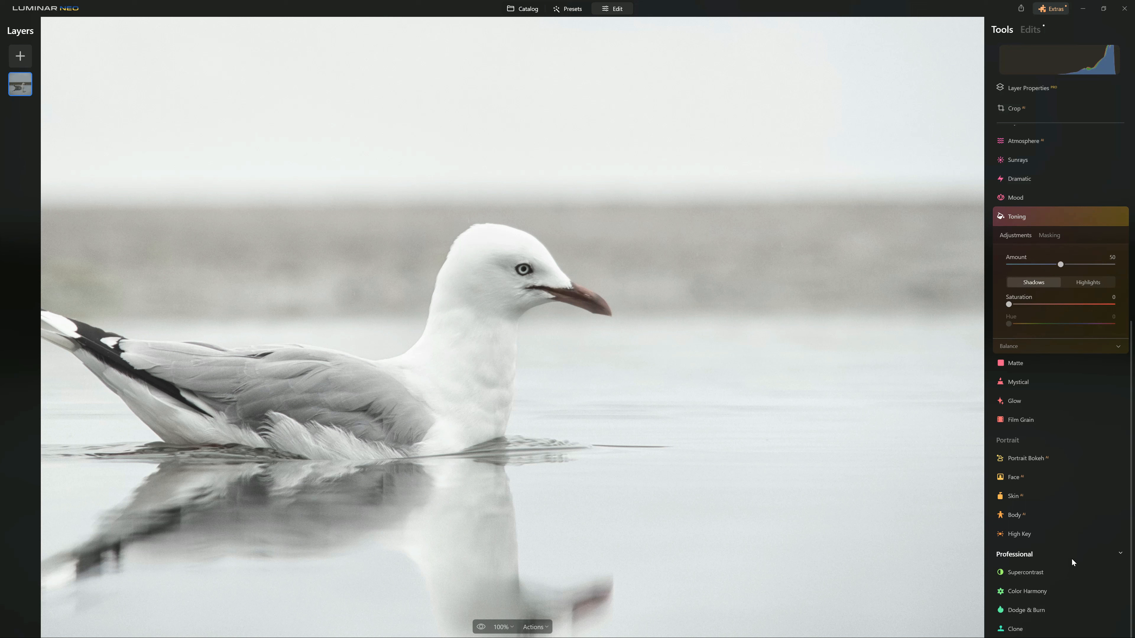
{"action": "left_click", "coordinate": [1023, 573]}
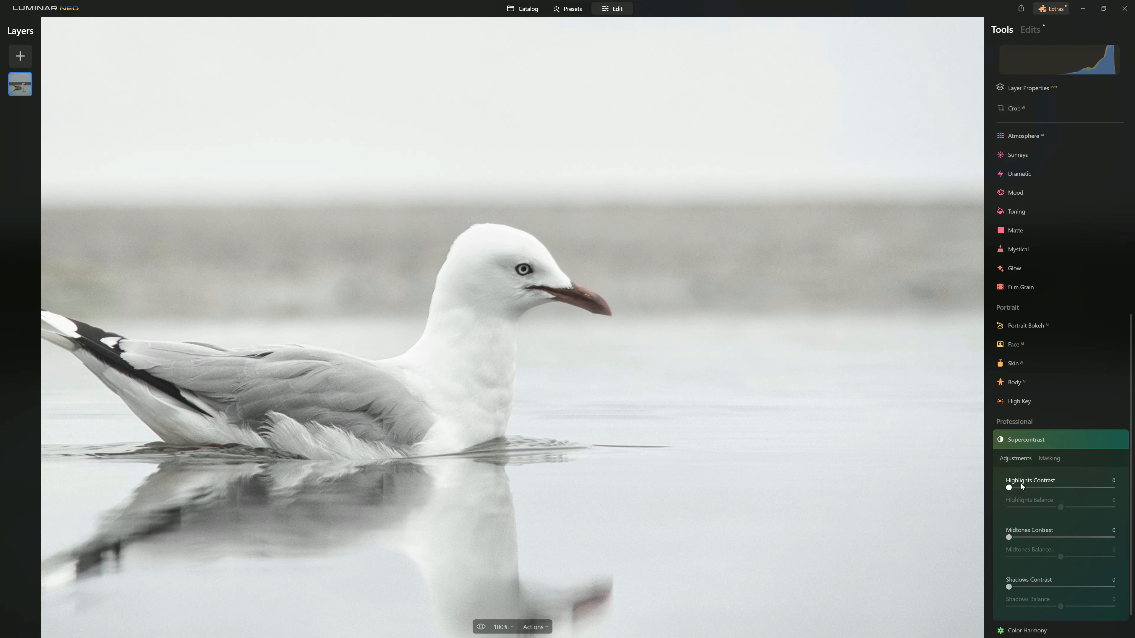
{"action": "left_click_drag", "start_coordinate": [1024, 489], "coordinate": [1076, 488]}
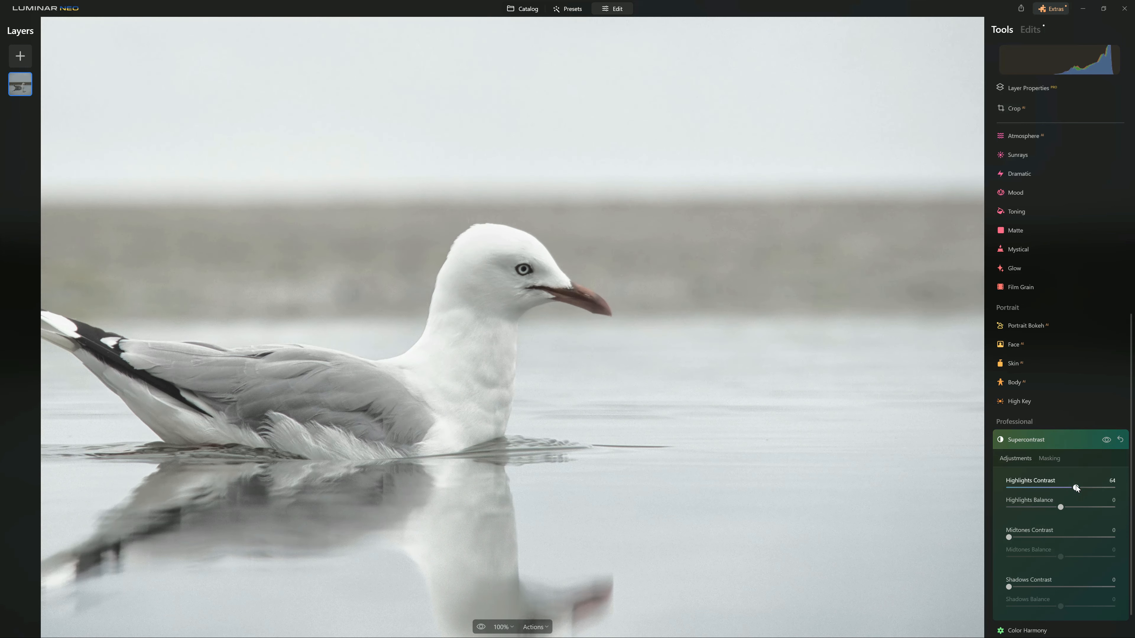
{"action": "left_click", "coordinate": [1107, 440]}
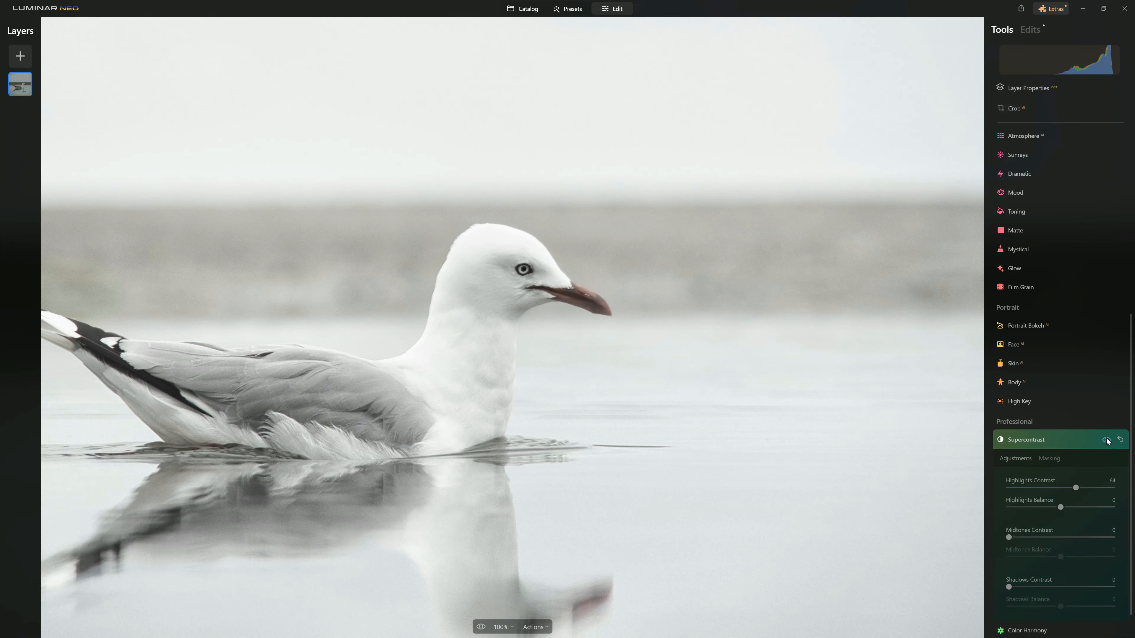
{"action": "left_click", "coordinate": [1106, 441]}
{"action": "left_click", "coordinate": [1107, 440]}
{"action": "left_click", "coordinate": [1106, 440]}
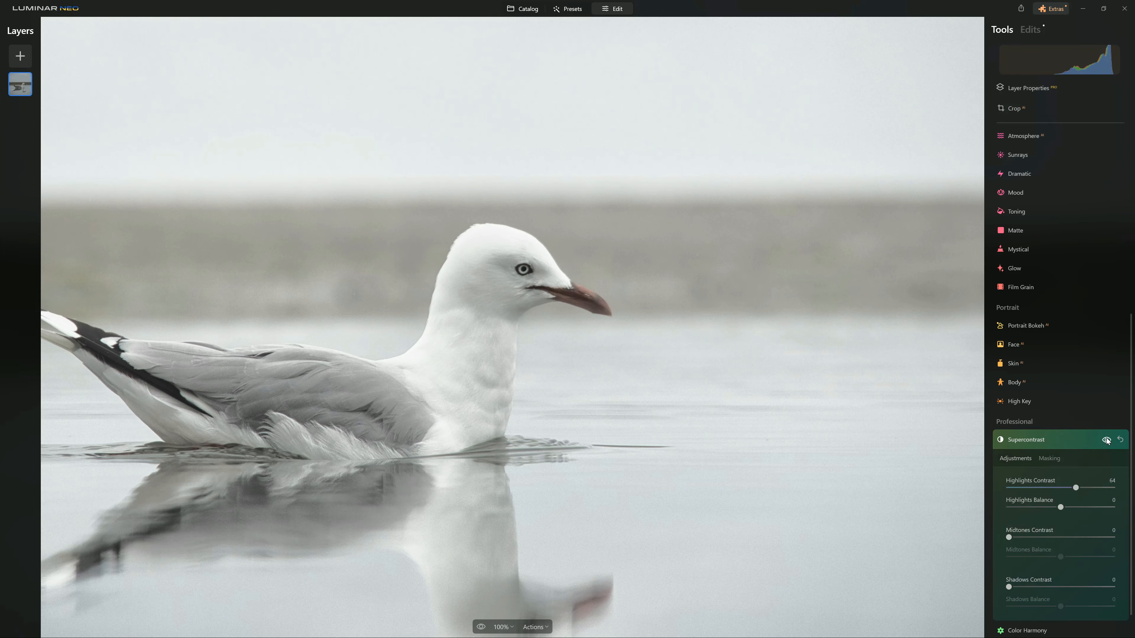
- Compare the photo with and without Supercontrast, set its Midtones Contrast to 21, and check the bird at 100% zoom and against the original
{"action": "left_click", "coordinate": [1106, 441]}
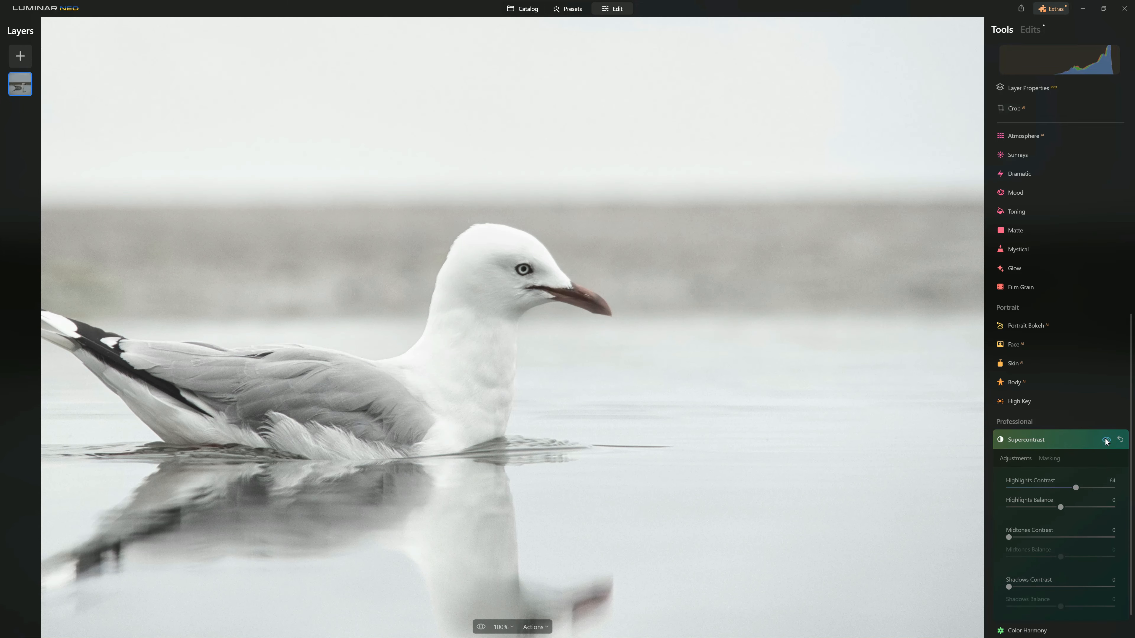
{"action": "left_click", "coordinate": [1107, 440]}
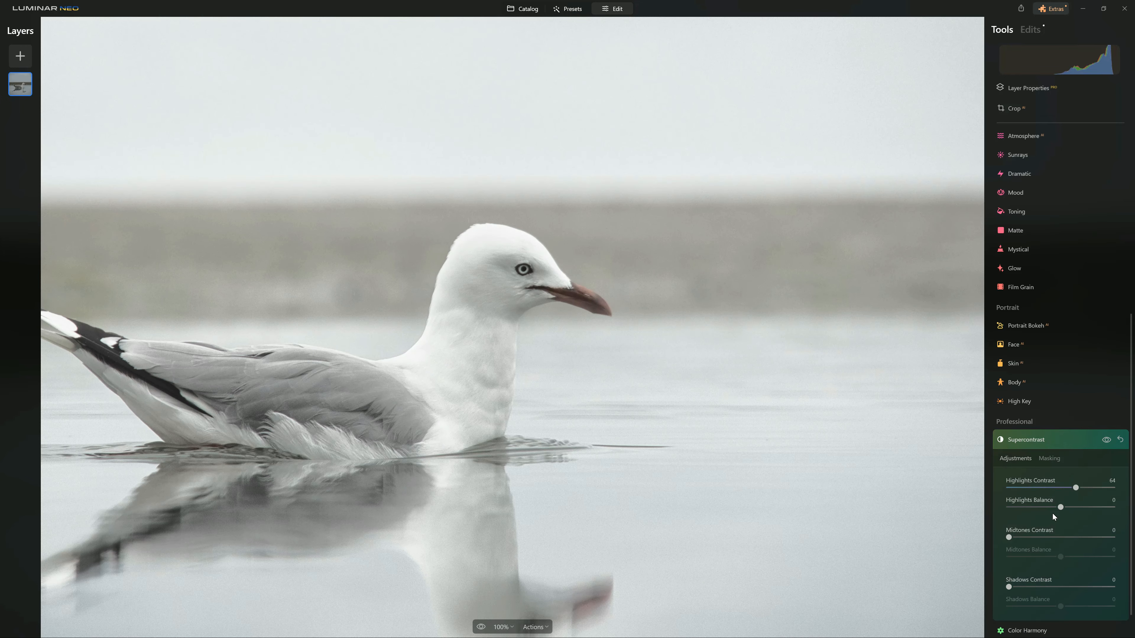
{"action": "left_click_drag", "start_coordinate": [1008, 538], "coordinate": [1033, 539]}
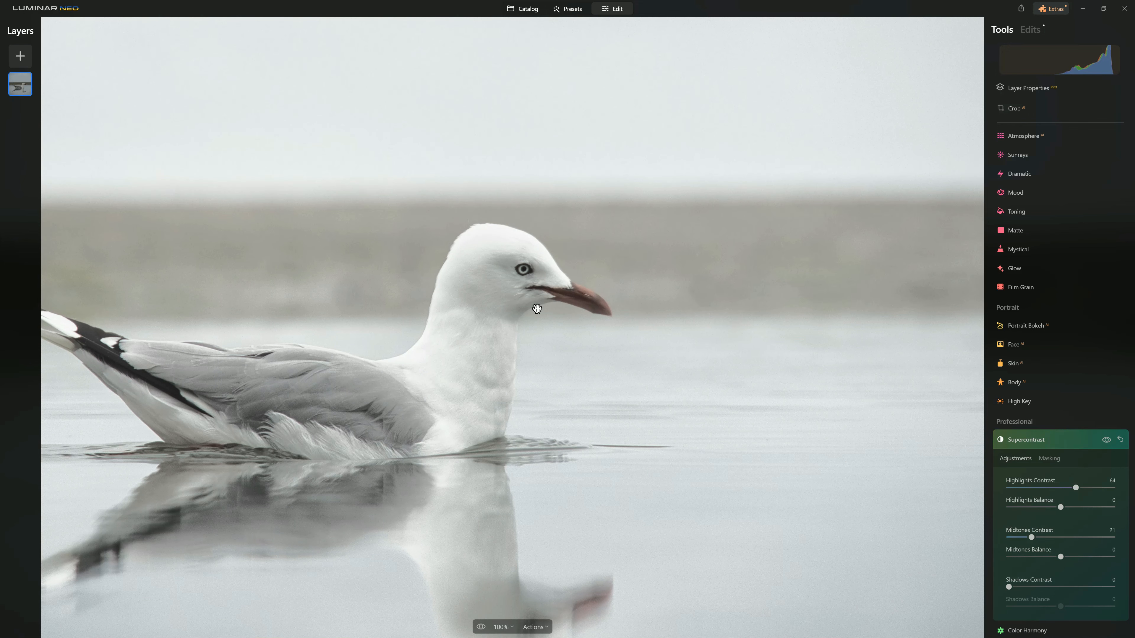
{"action": "left_click", "coordinate": [580, 314]}
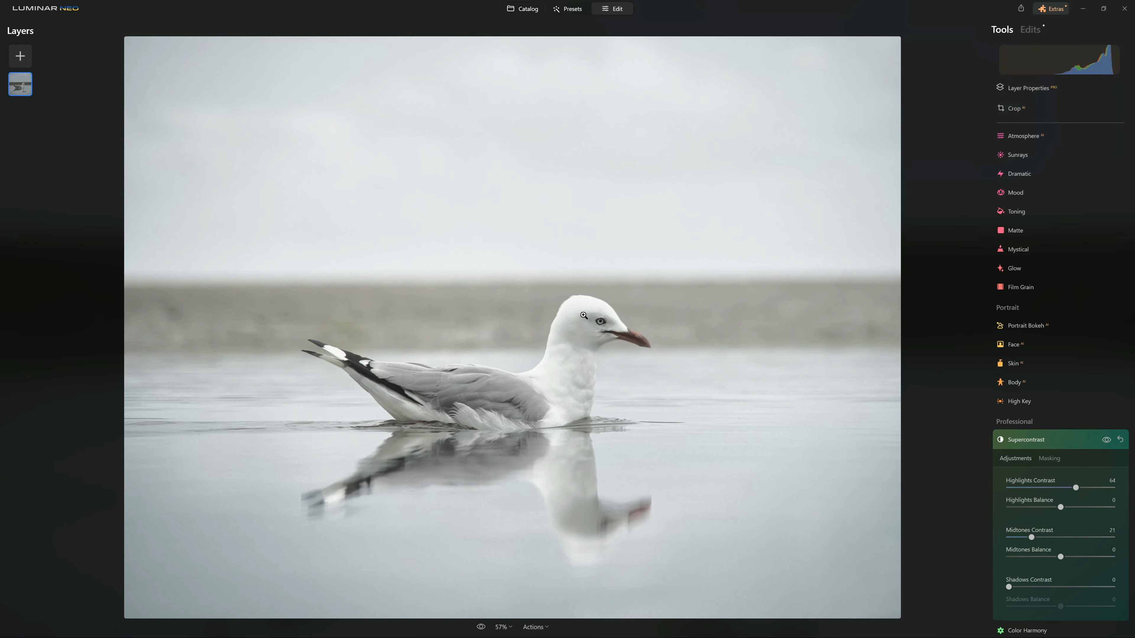
{"action": "left_click", "coordinate": [541, 304]}
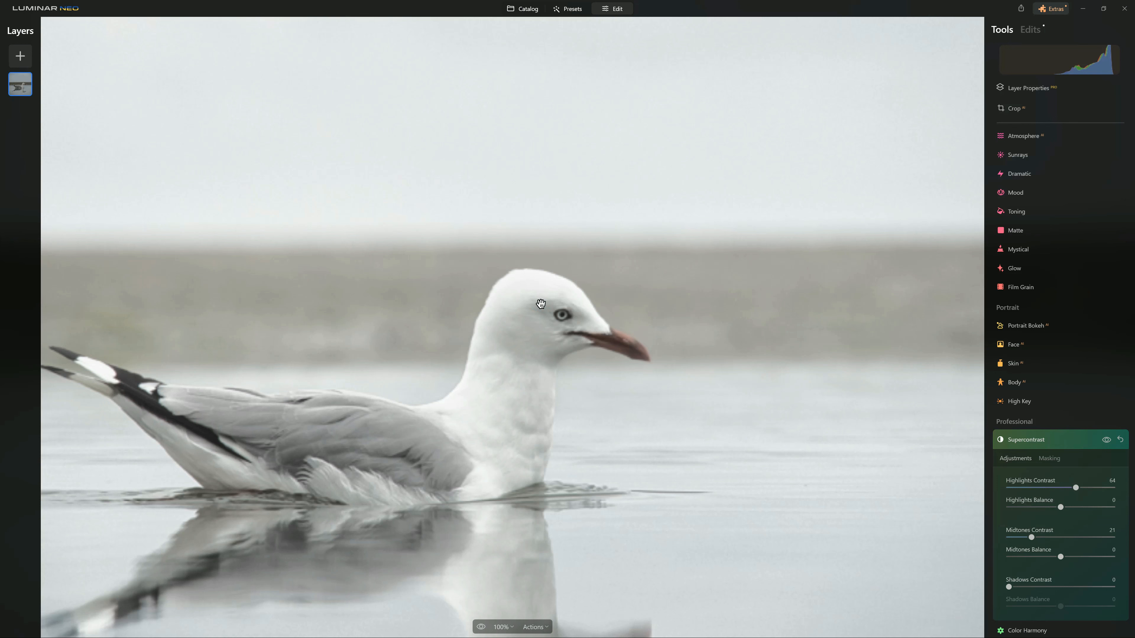
{"action": "left_click", "coordinate": [541, 305]}
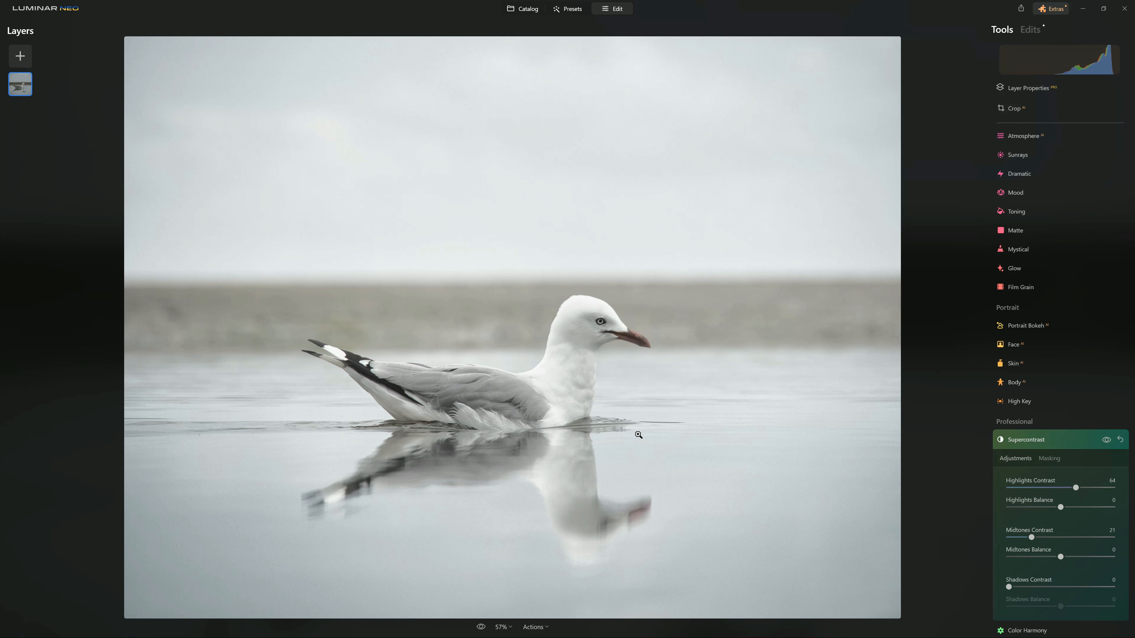
{"action": "left_click", "coordinate": [481, 628]}
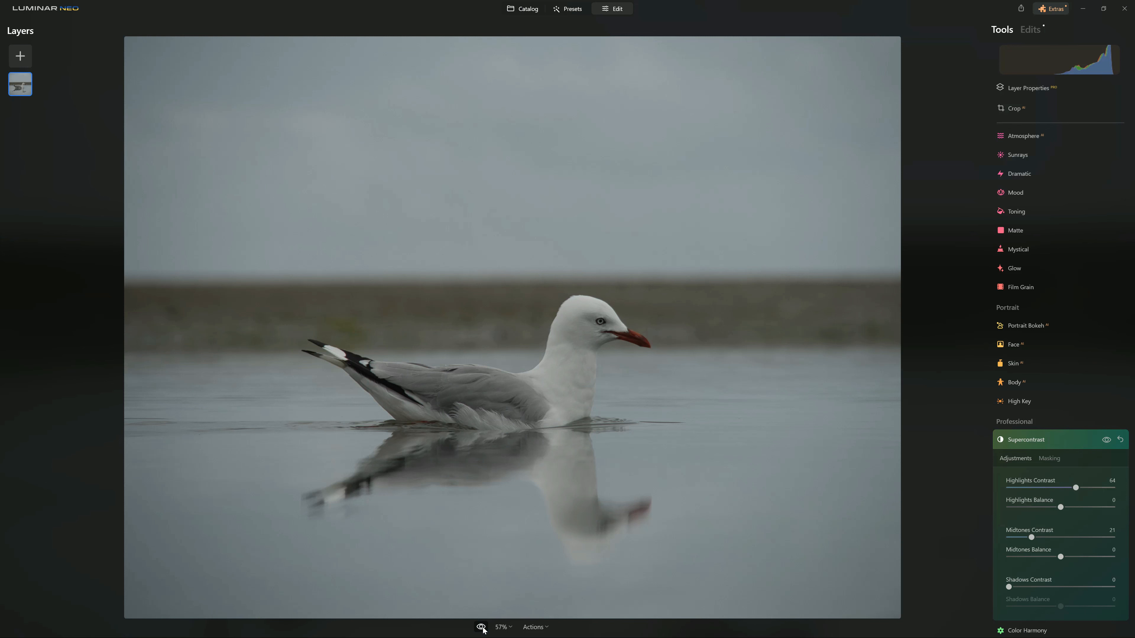
{"action": "left_click", "coordinate": [481, 627]}
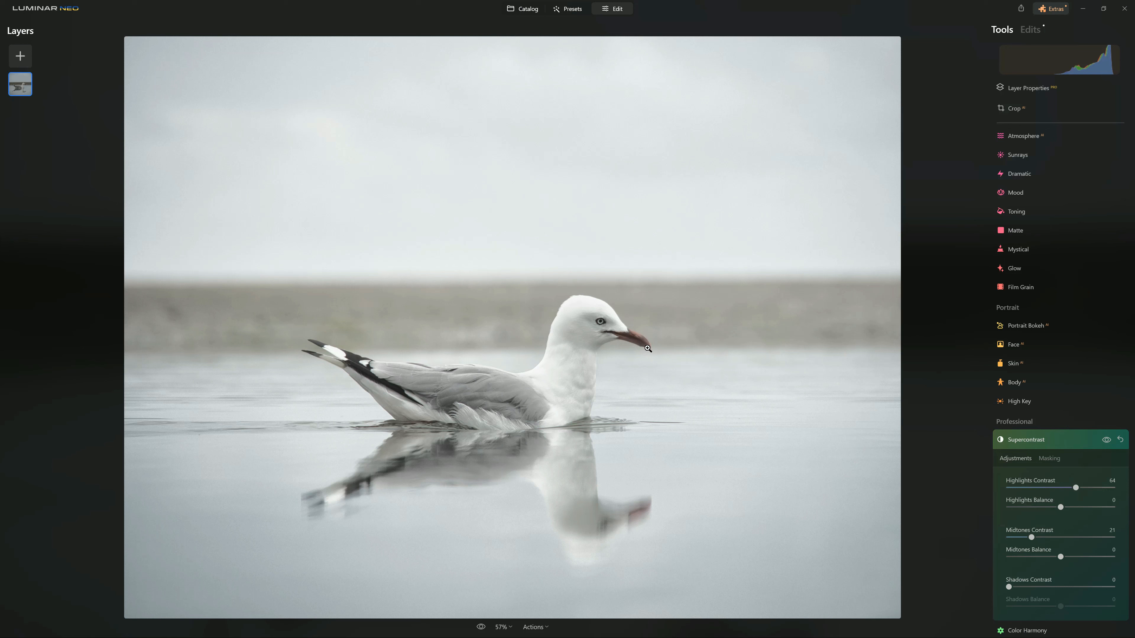
- Raise the Red Luminance to 76 in the Color adjustment's HSL settings to brighten the gull's beak
{"action": "scroll", "coordinate": [1036, 376], "scroll_direction": "up", "scroll_amount": 4}
{"action": "scroll", "coordinate": [1036, 377], "scroll_direction": "up", "scroll_amount": 3}
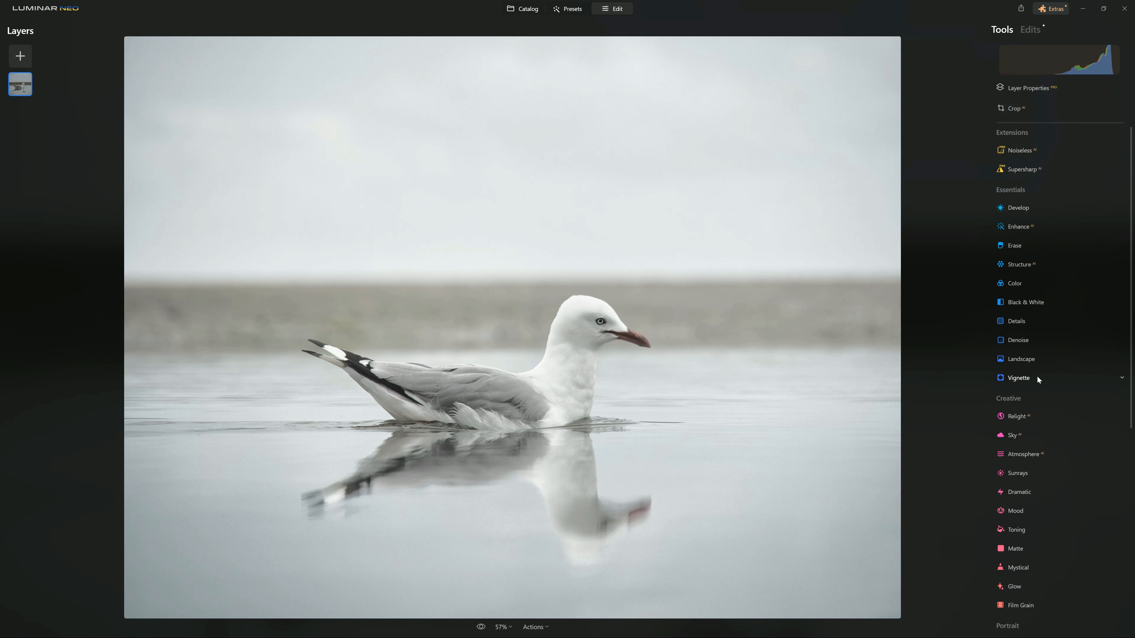
{"action": "left_click", "coordinate": [1005, 284]}
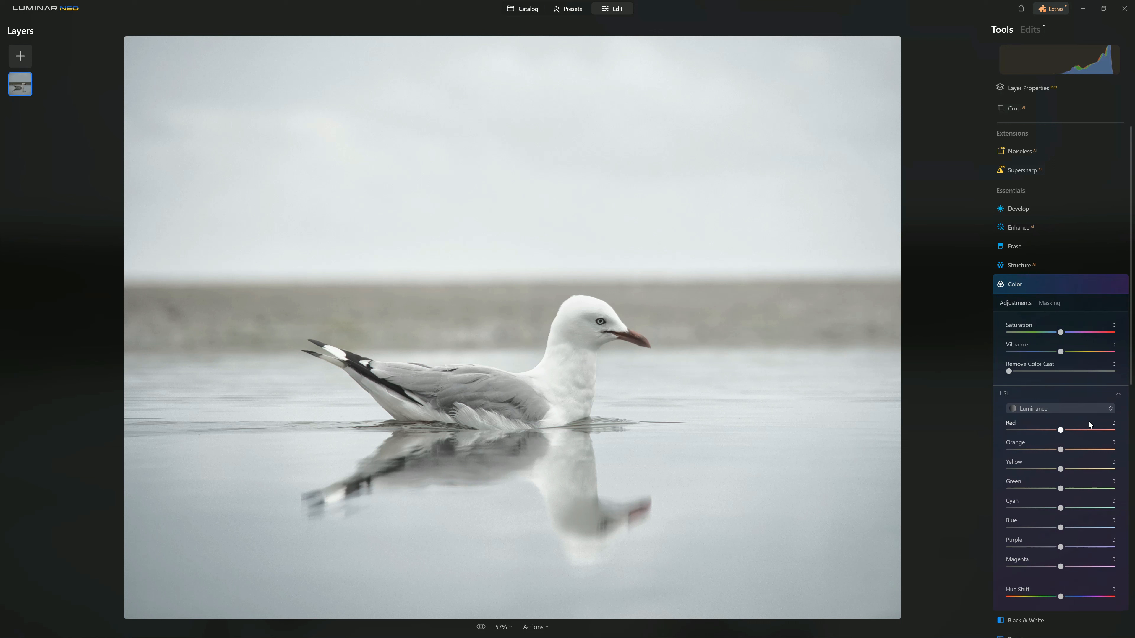
{"action": "left_click", "coordinate": [1082, 408]}
{"action": "left_click", "coordinate": [1082, 409]}
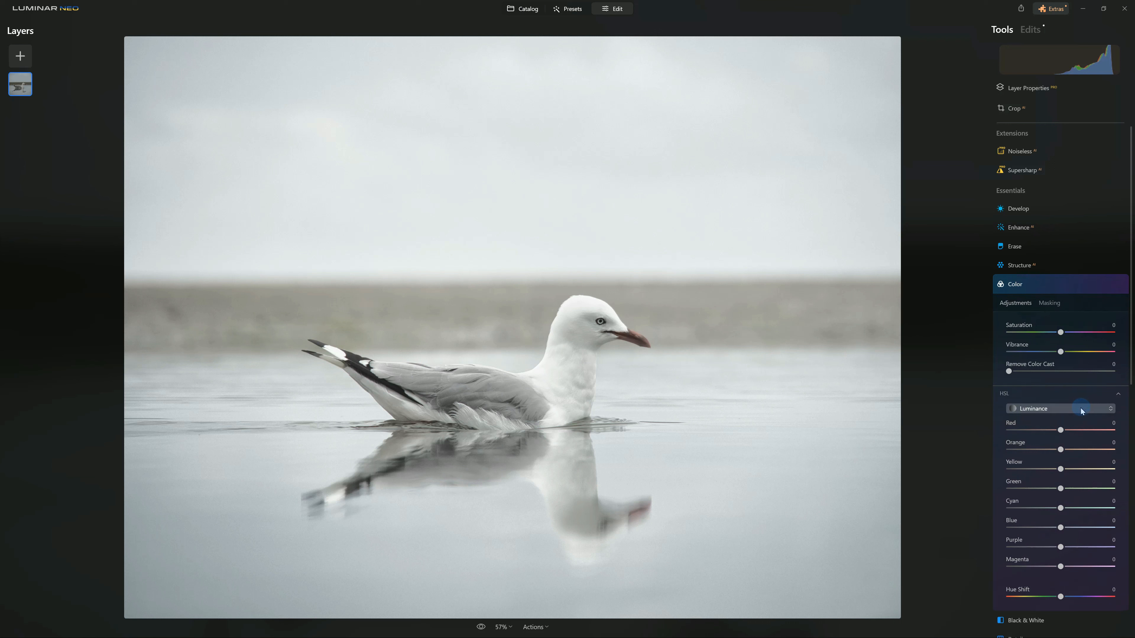
{"action": "left_click_drag", "start_coordinate": [1080, 432], "coordinate": [1100, 430]}
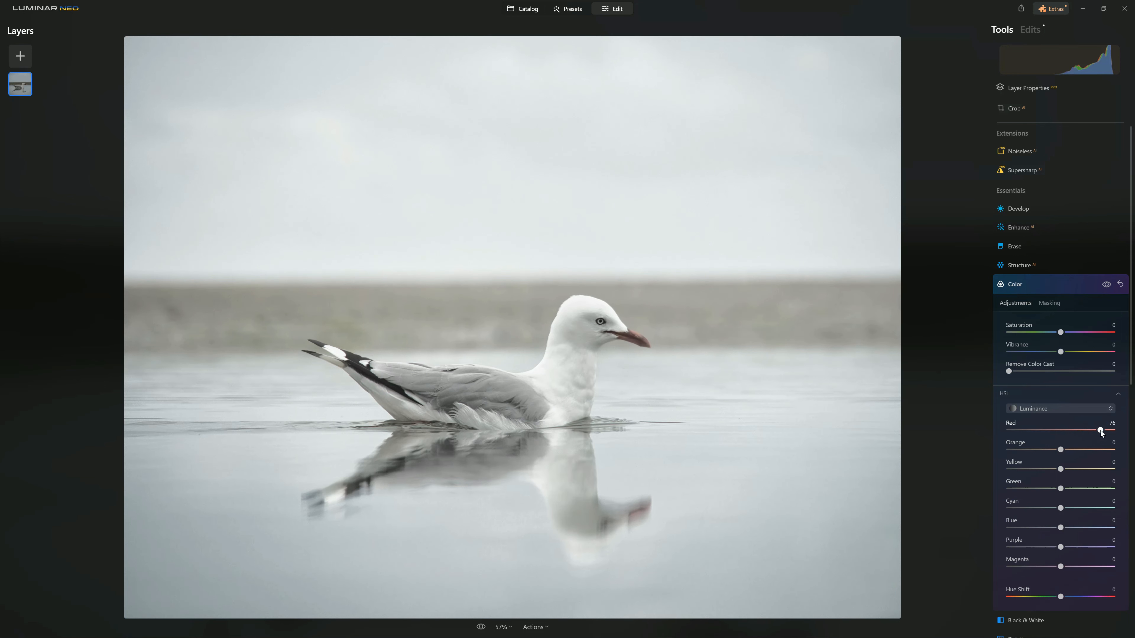
- Set the HSL Red Saturation to 86 and compare the beak with and without the Color adjustment
{"action": "left_click", "coordinate": [1082, 408]}
{"action": "left_click", "coordinate": [1047, 441]}
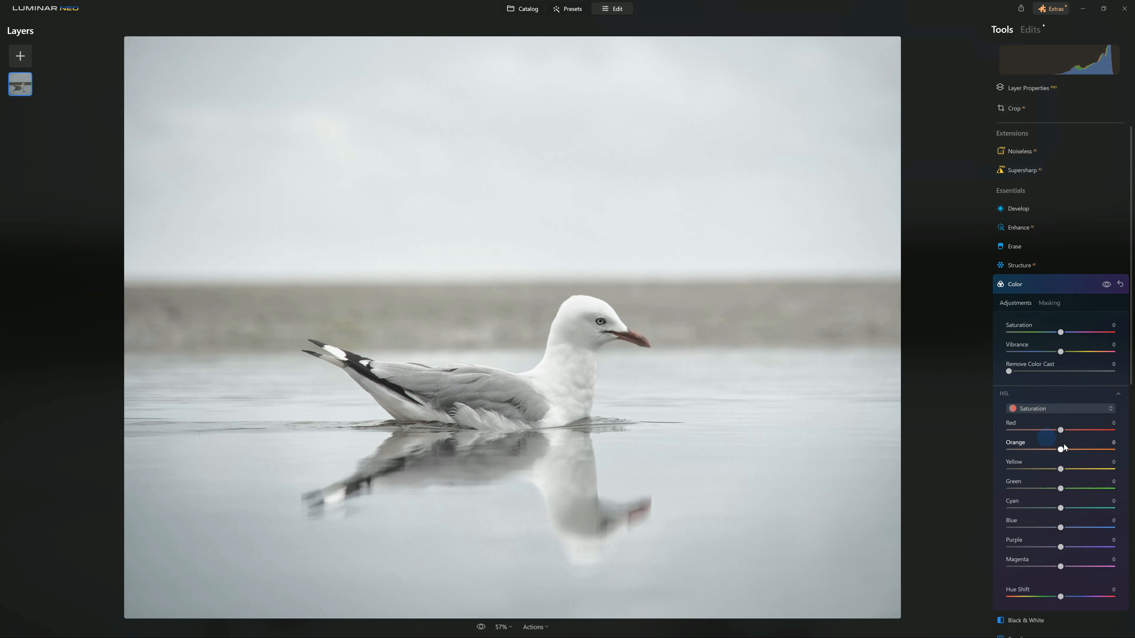
{"action": "left_click_drag", "start_coordinate": [1069, 431], "coordinate": [1107, 432]}
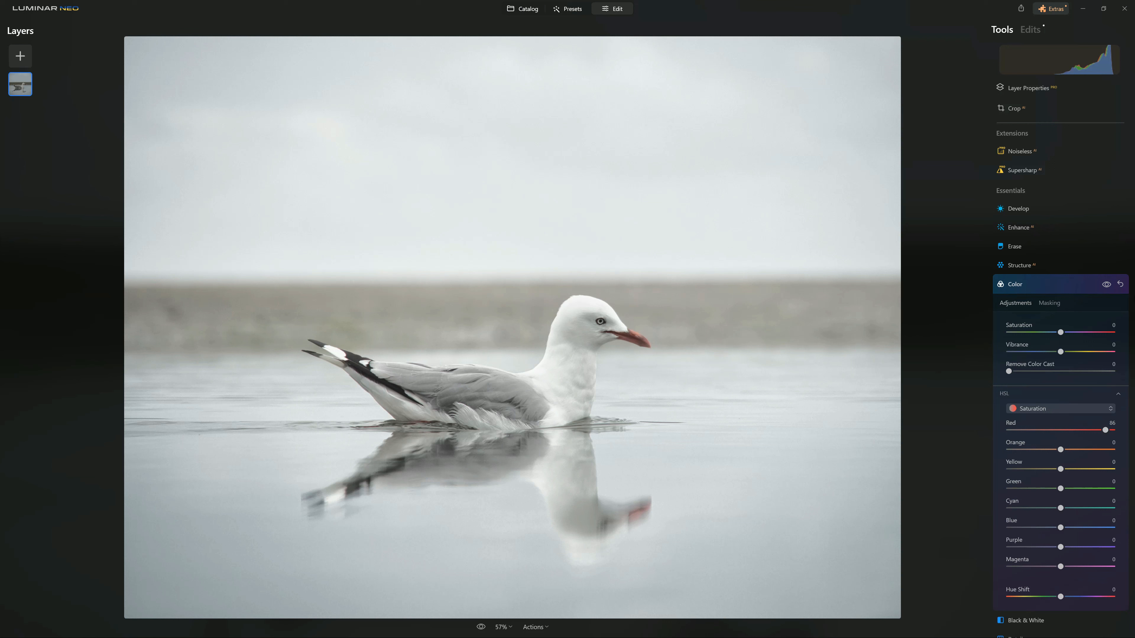
{"action": "left_click", "coordinate": [1107, 287]}
{"action": "left_click", "coordinate": [1106, 287]}
{"action": "left_click", "coordinate": [1107, 287]}
{"action": "left_click", "coordinate": [1106, 286]}
{"action": "left_click", "coordinate": [1106, 287]}
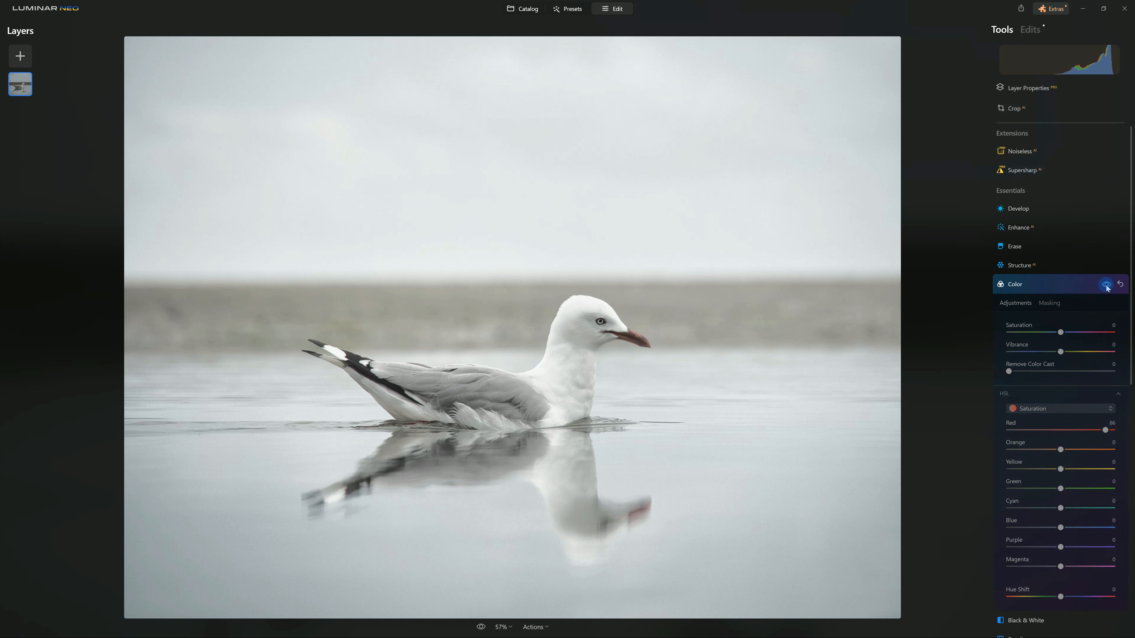
{"action": "left_click", "coordinate": [1106, 287]}
{"action": "left_click", "coordinate": [1106, 287]}
{"action": "left_click", "coordinate": [1107, 287]}
{"action": "left_click", "coordinate": [1106, 287]}
{"action": "left_click", "coordinate": [1106, 287]}
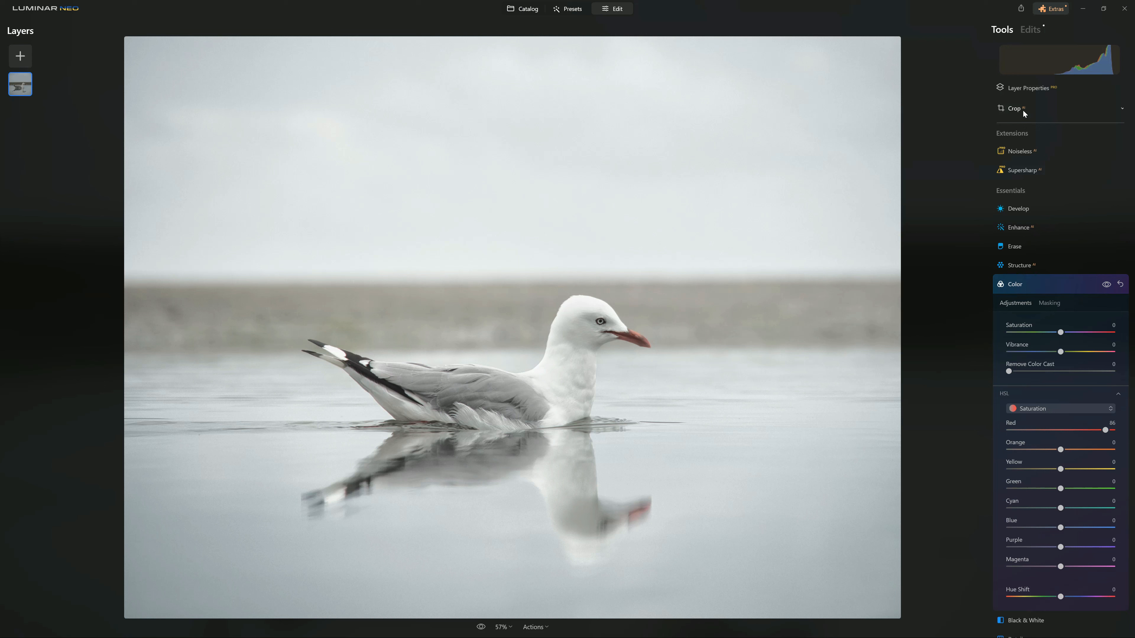
- Crop the photo with the AI composition at 4:5, refined to about 3695 × 2956 around the gull, and compare the result with the original
{"action": "left_click", "coordinate": [1013, 110]}
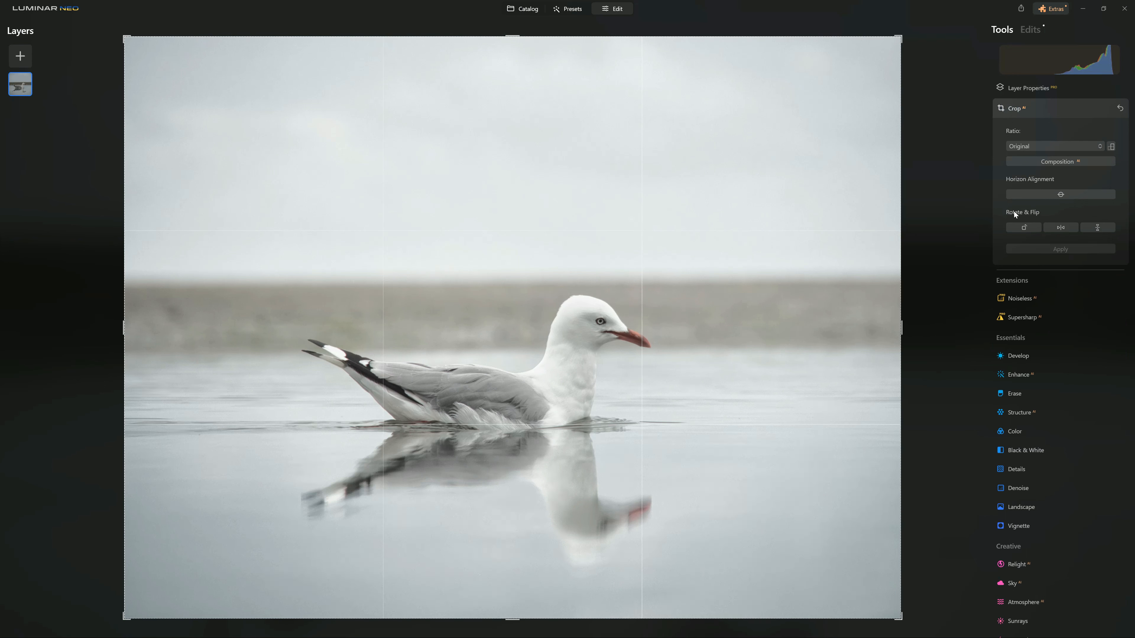
{"action": "left_click", "coordinate": [1061, 161]}
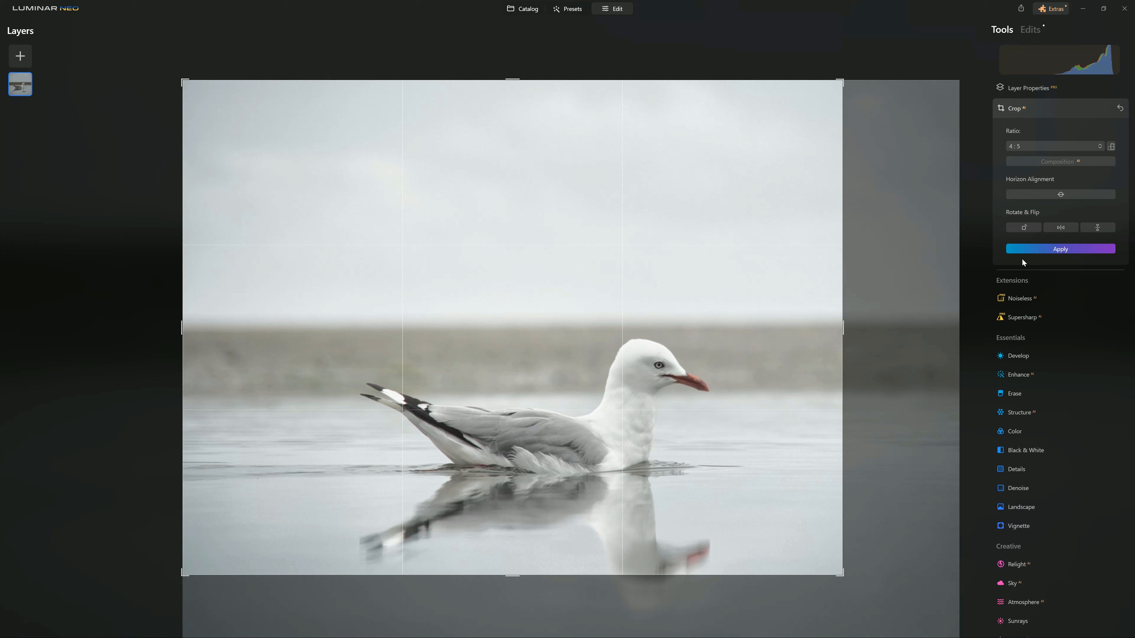
{"action": "left_click", "coordinate": [843, 576]}
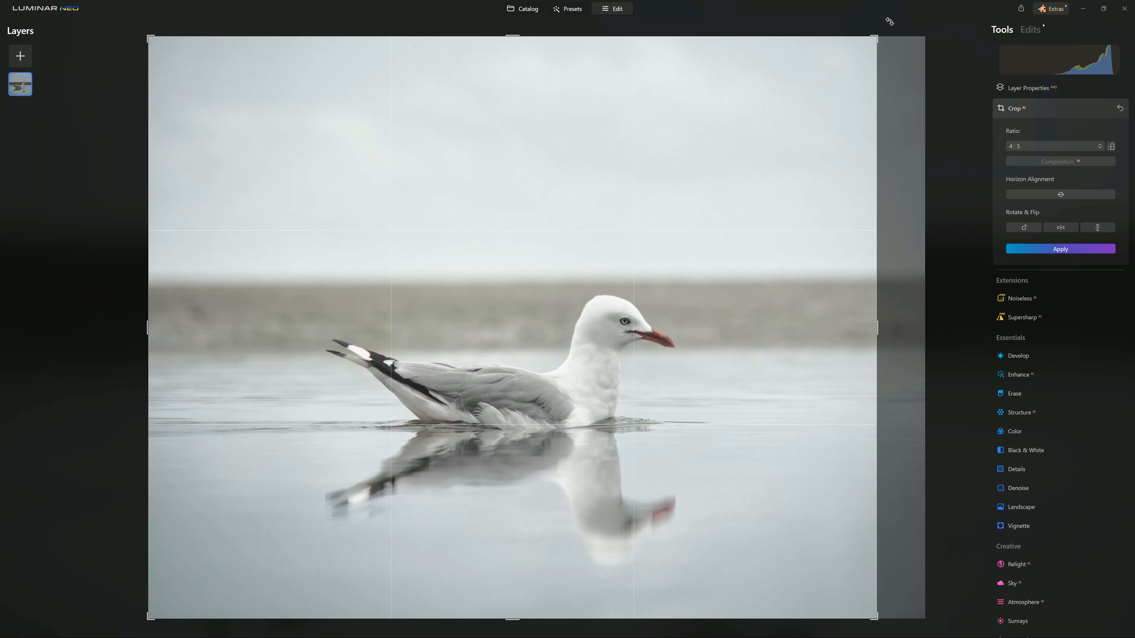
{"action": "left_click_drag", "start_coordinate": [877, 40], "coordinate": [824, 104]}
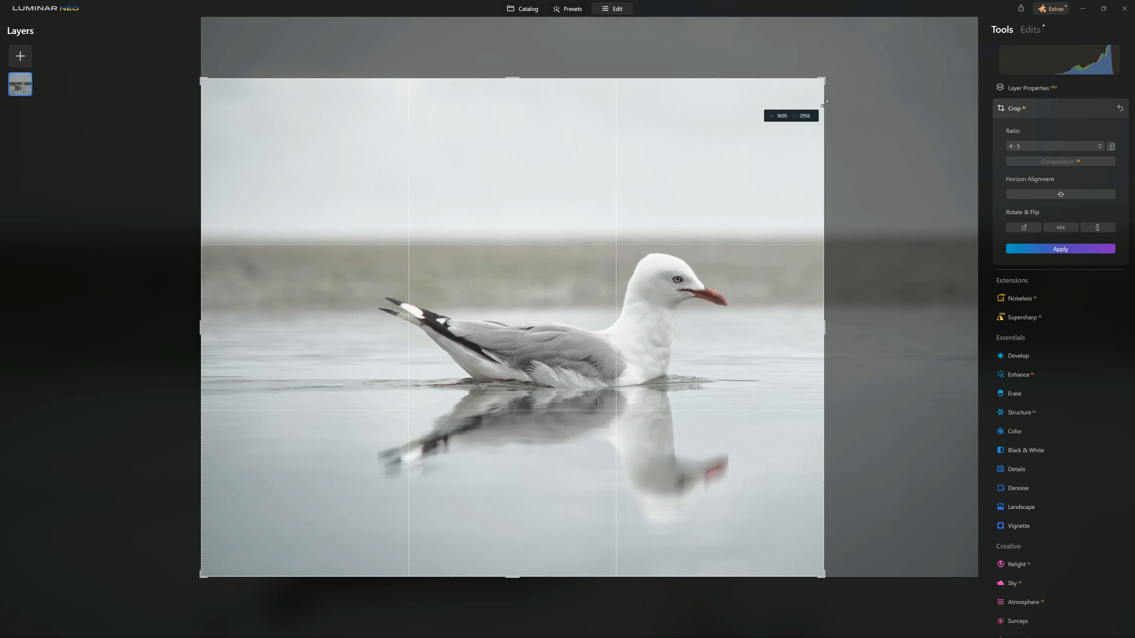
{"action": "left_click", "coordinate": [727, 330]}
{"action": "mouse_move", "coordinate": [557, 315]}
{"action": "left_mouse_down"}
{"action": "mouse_move", "coordinate": [534, 269]}
{"action": "mouse_move", "coordinate": [511, 256]}
{"action": "mouse_move", "coordinate": [525, 257]}
{"action": "mouse_move", "coordinate": [507, 256]}
{"action": "left_mouse_up"}
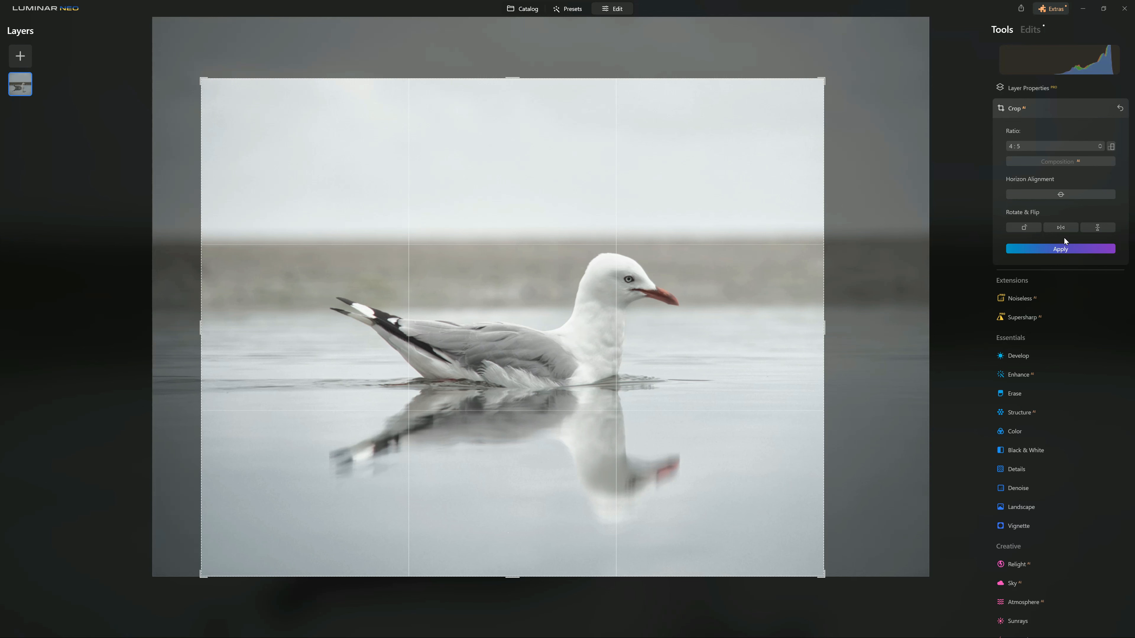
{"action": "left_click", "coordinate": [1061, 248]}
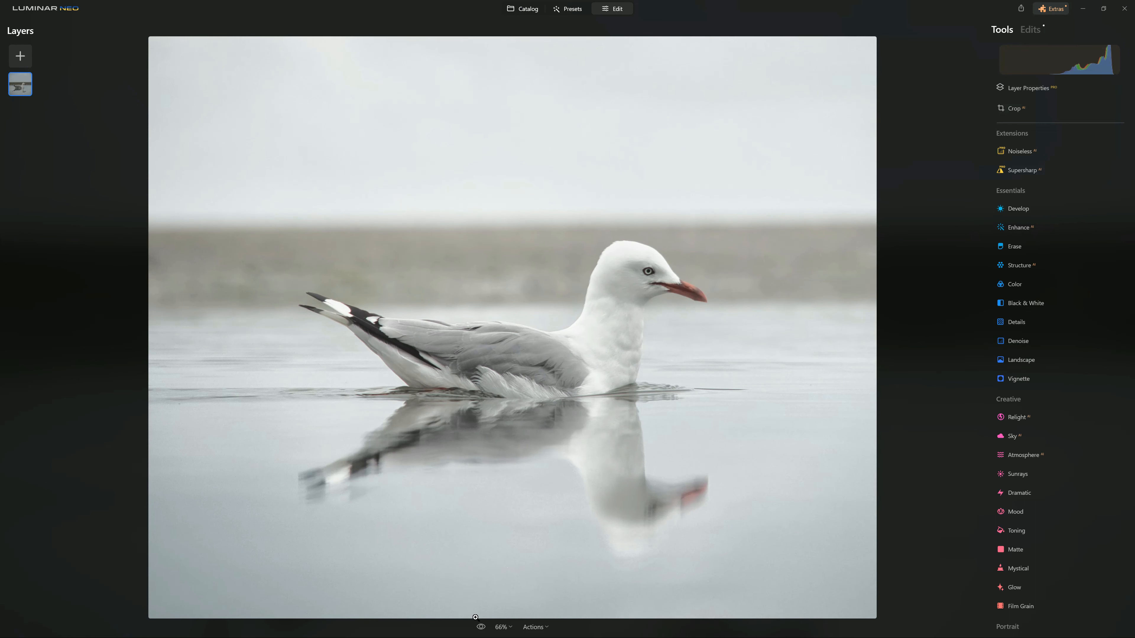
{"action": "left_click", "coordinate": [481, 627]}
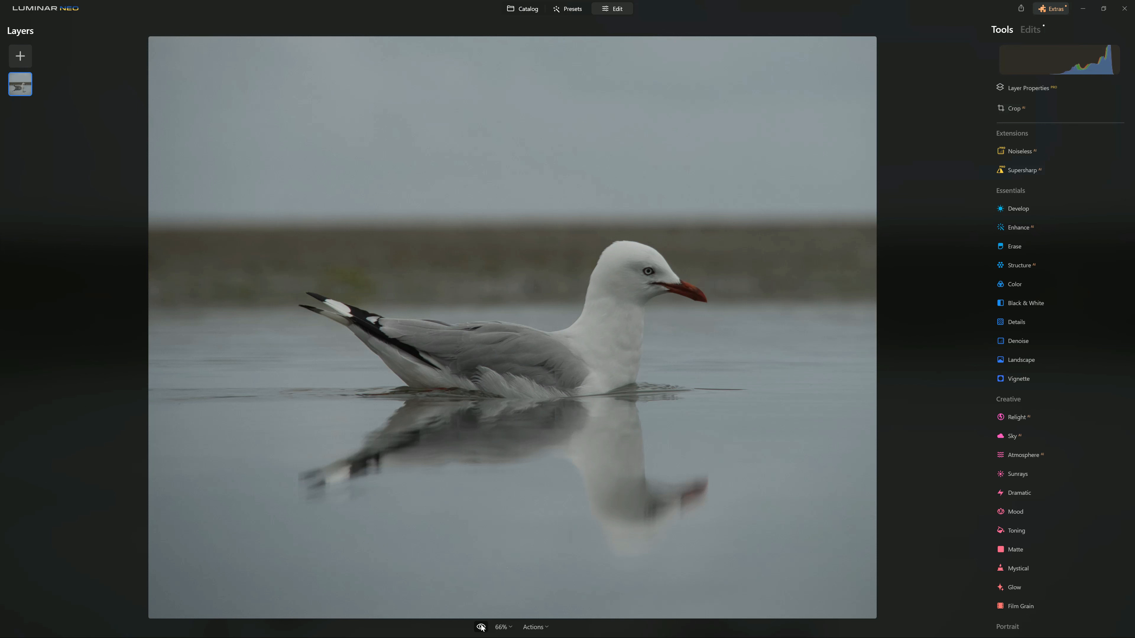
{"action": "left_click", "coordinate": [480, 627]}
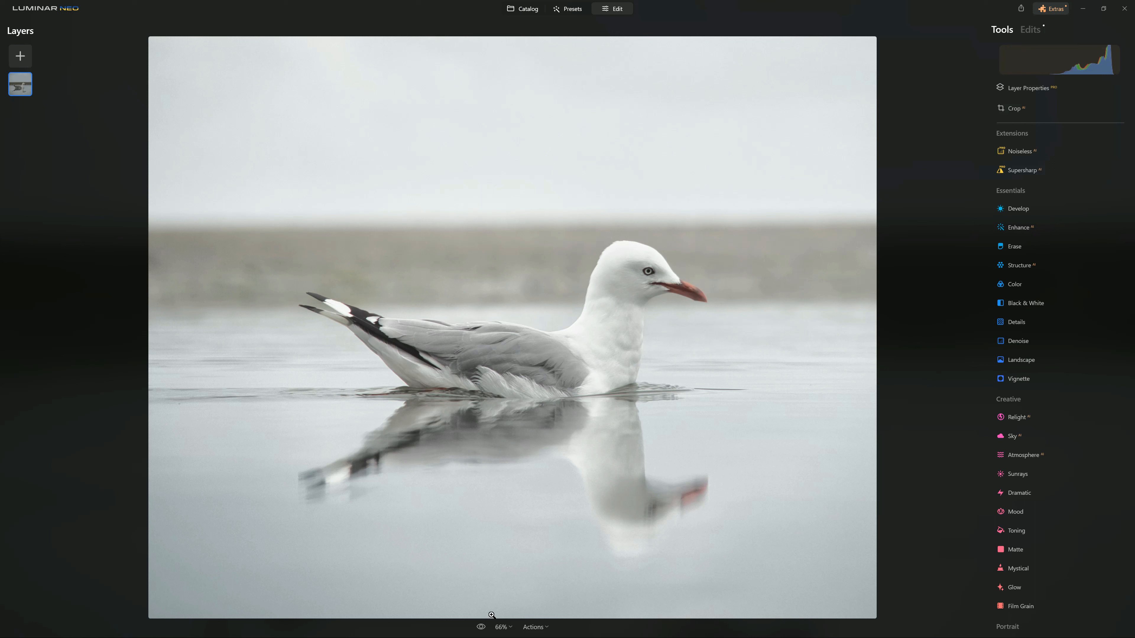
- Save the photo's adjustments as a custom preset named Gull
{"action": "left_click", "coordinate": [549, 628]}
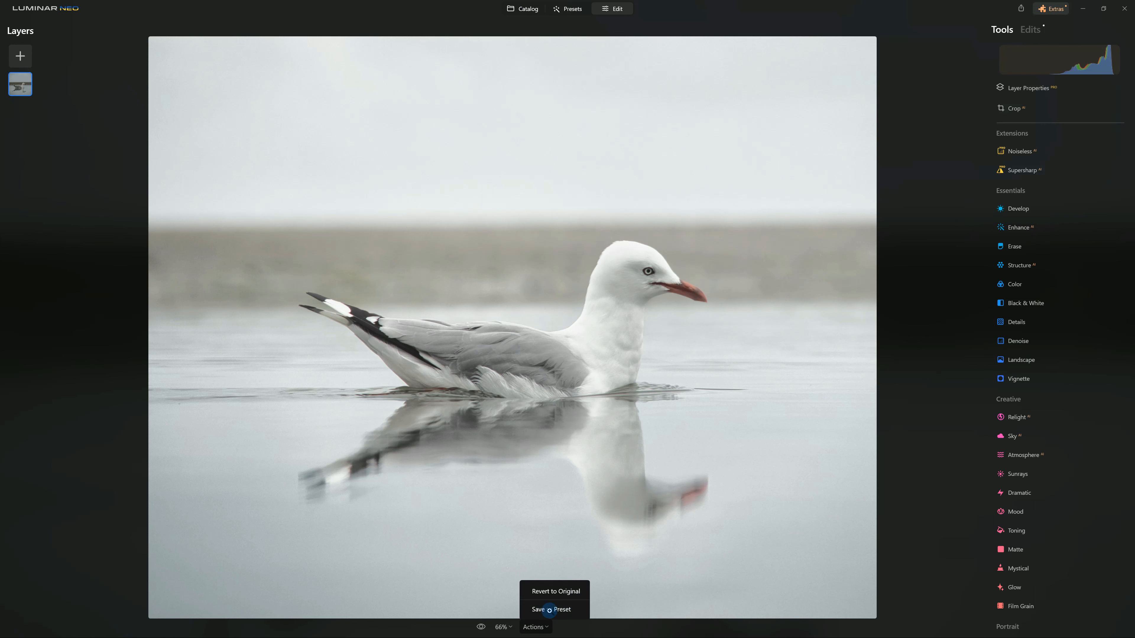
{"action": "left_click", "coordinate": [550, 608]}
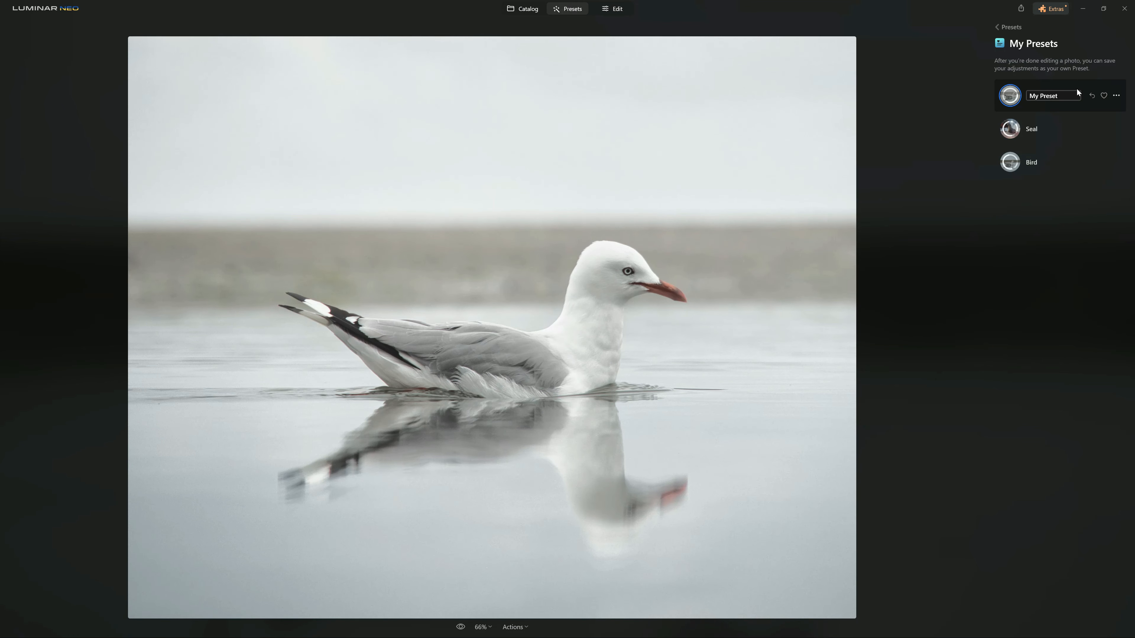
{"action": "left_click_drag", "start_coordinate": [1069, 94], "coordinate": [1020, 94]}
{"action": "type", "text": "Gull"}
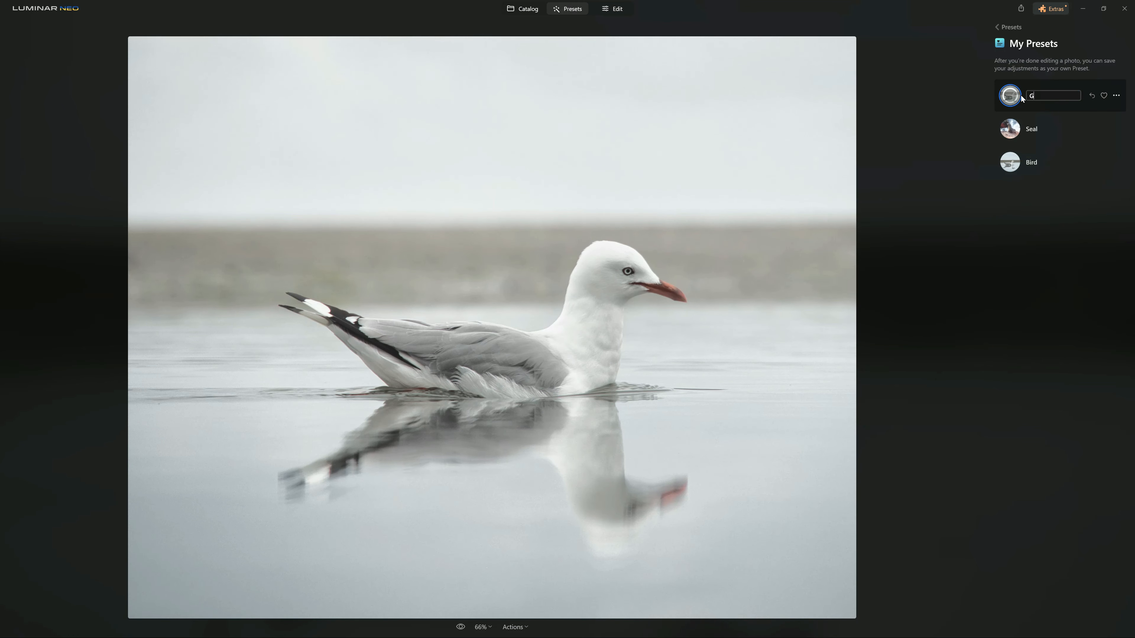
{"action": "key", "text": "Return"}
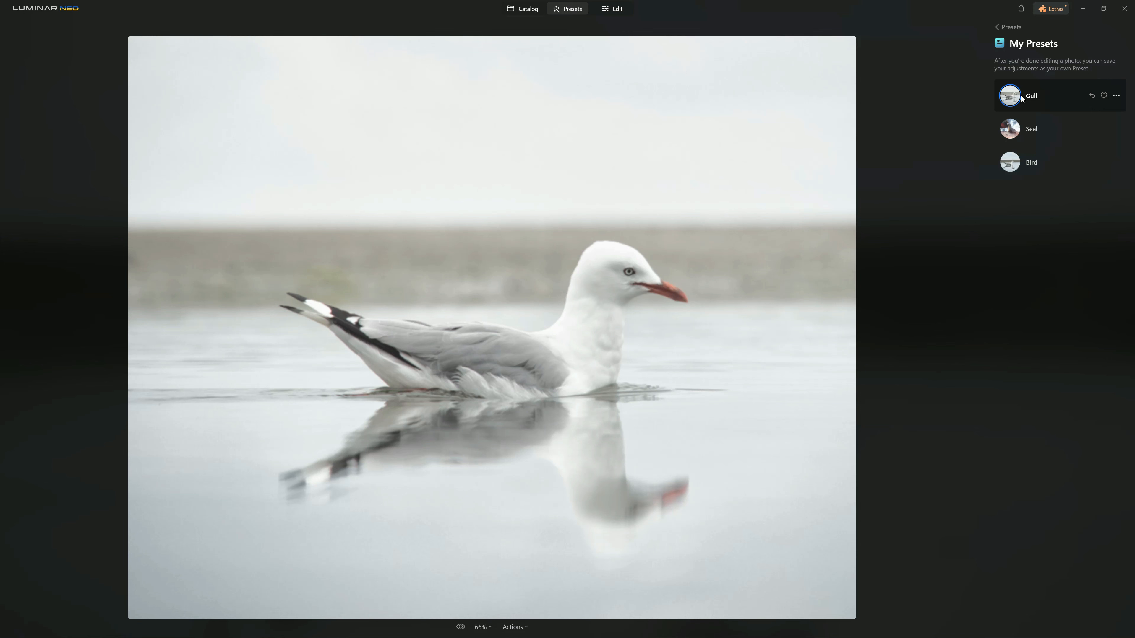